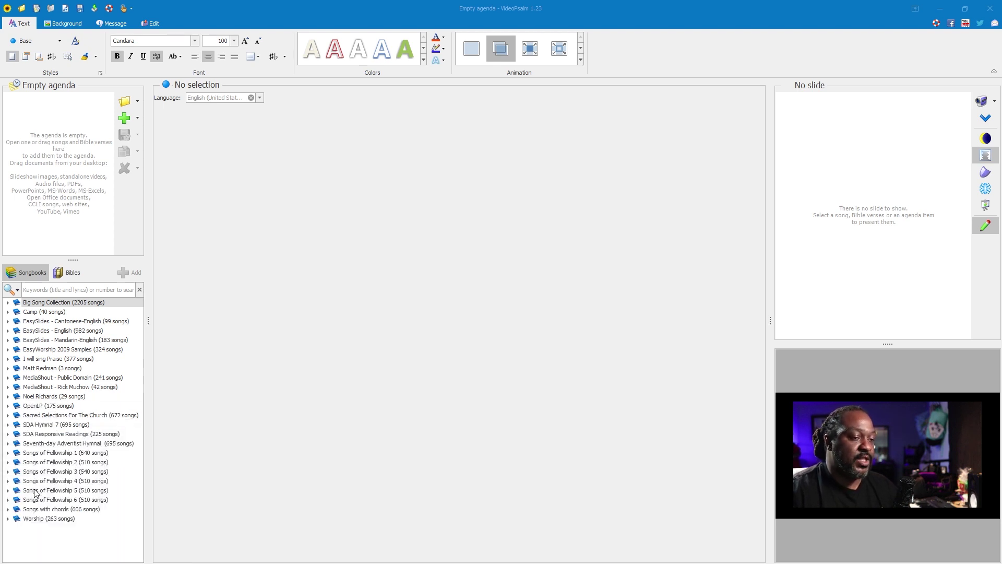
Search the songbooks for "open the eyes" and open song 1462, "Open the eyes of my heart", from the Big Song Collection.
{"action": "left_click", "coordinate": [46, 290]}
{"action": "type", "text": "open the "}
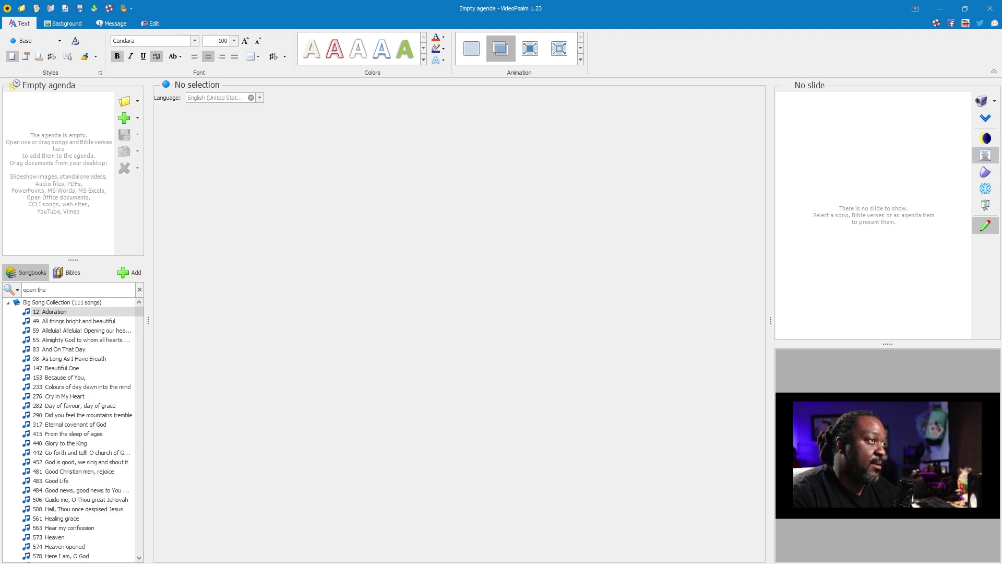
{"action": "type", "text": "eyes"}
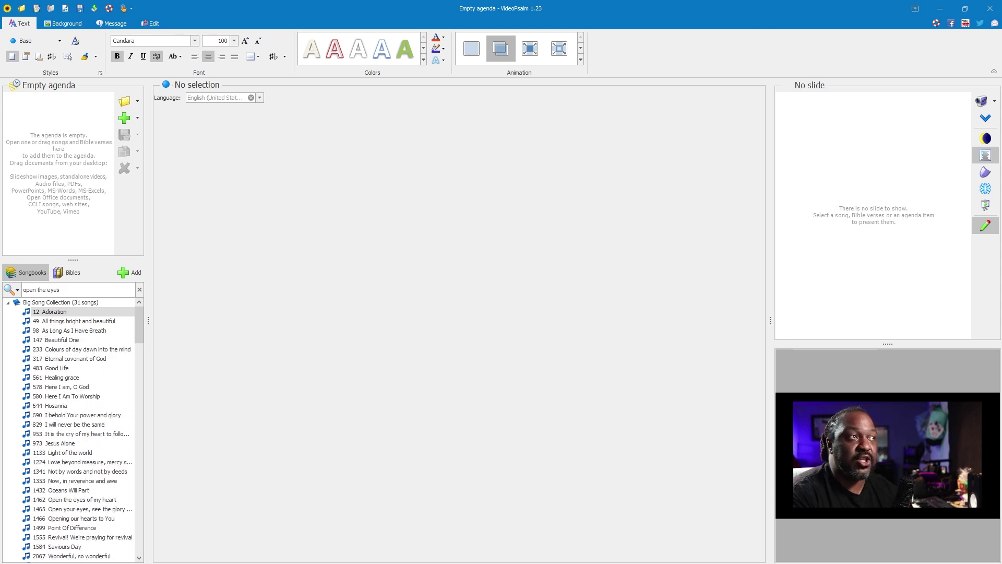
{"action": "type", "text": " t"}
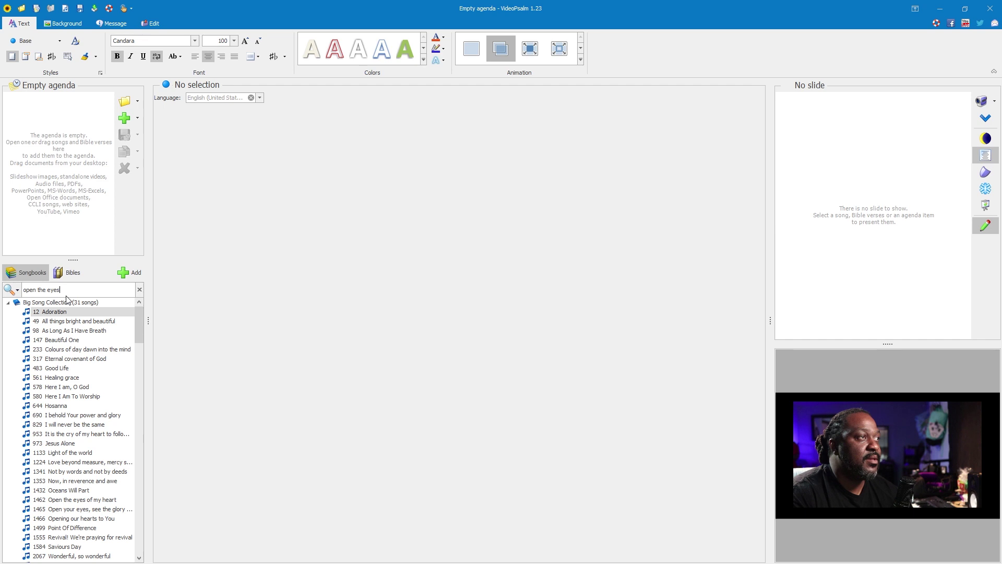
{"action": "scroll", "coordinate": [65, 354], "scroll_direction": "down", "scroll_amount": 2}
{"action": "scroll", "coordinate": [89, 383], "scroll_direction": "down", "scroll_amount": 3}
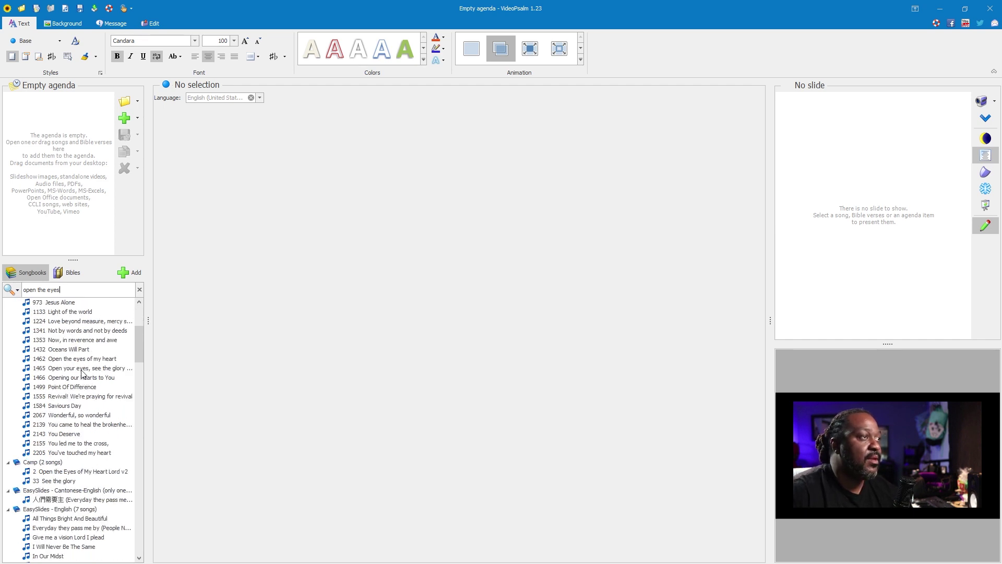
{"action": "left_click", "coordinate": [76, 361]}
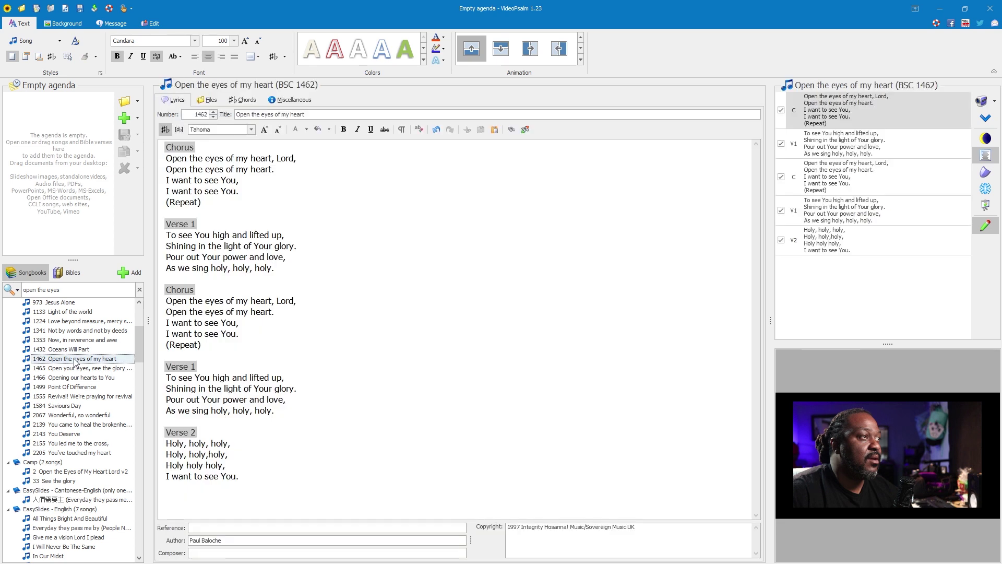
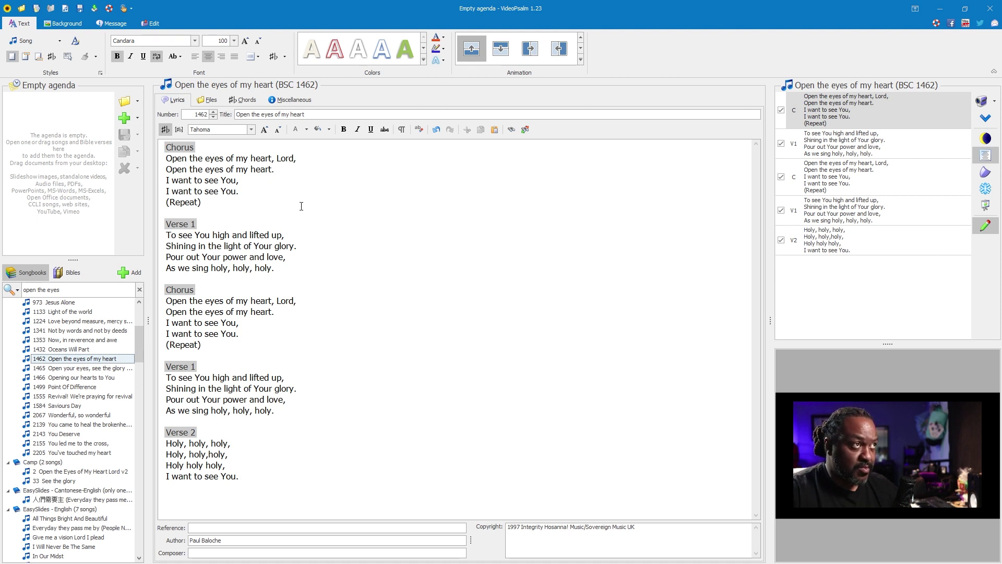
Align the text of the Verse 2 slide to the bottom.
{"action": "left_click", "coordinate": [252, 169]}
{"action": "left_click", "coordinate": [838, 110]}
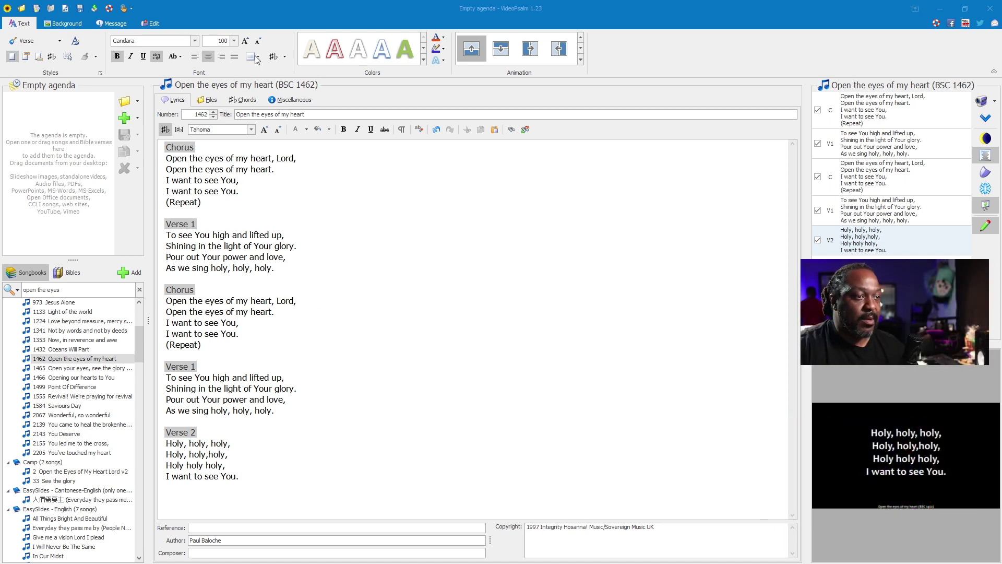
{"action": "left_click", "coordinate": [254, 56]}
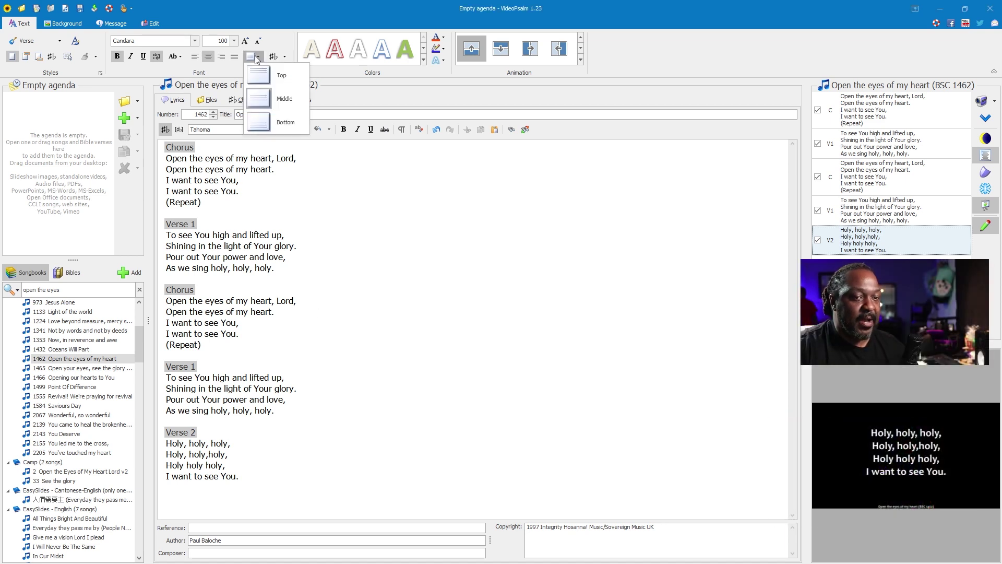
{"action": "left_click", "coordinate": [263, 127]}
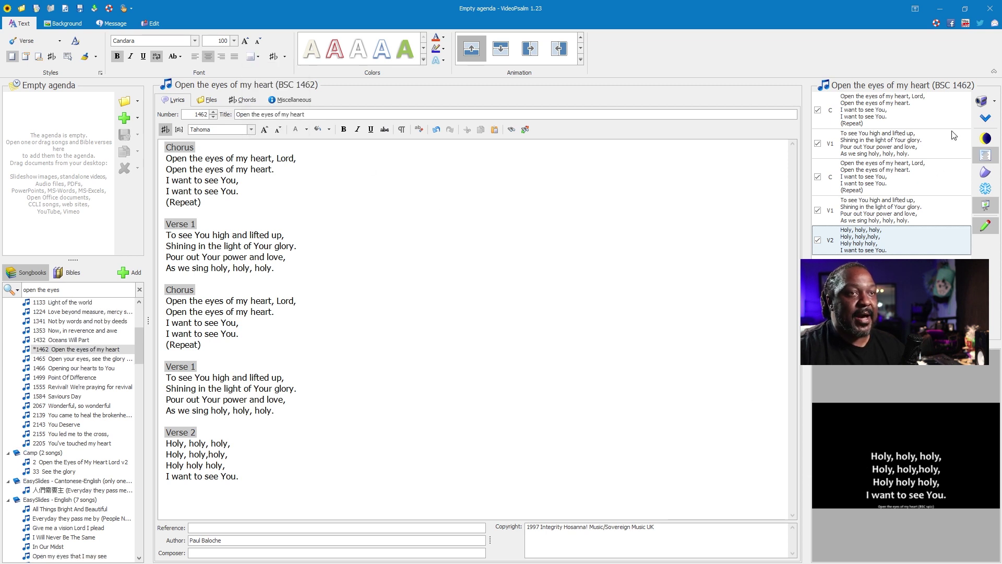
Reduce the font size of the Verse 2 slide to 48.
{"action": "left_click", "coordinate": [259, 42]}
{"action": "left_click", "coordinate": [259, 41]}
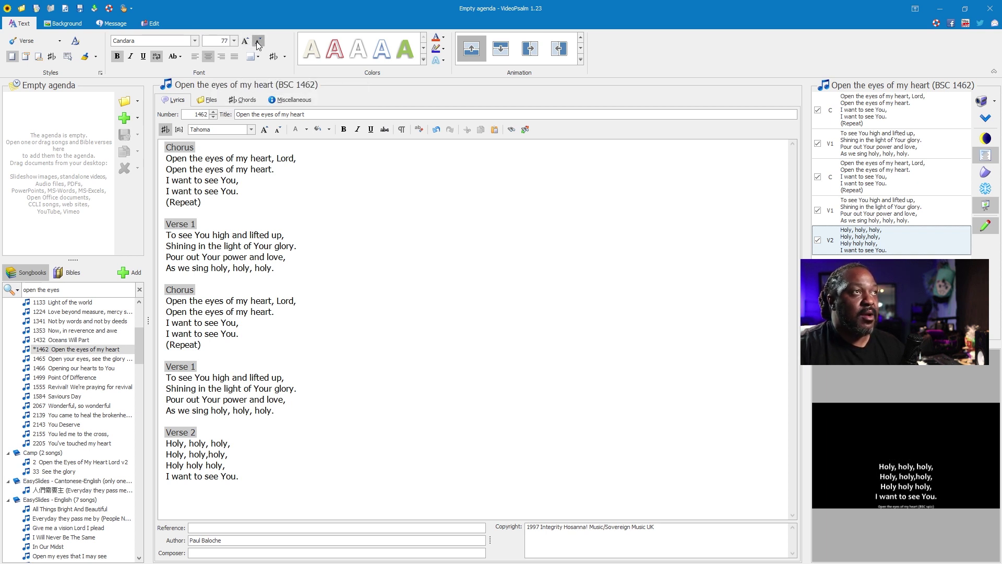
{"action": "left_click", "coordinate": [258, 41]}
{"action": "left_click", "coordinate": [258, 42]}
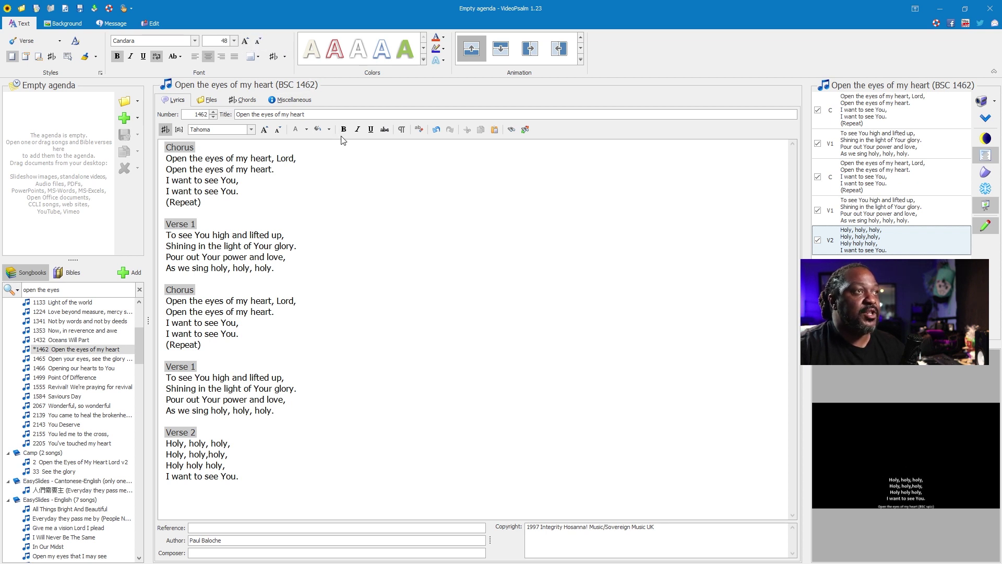
{"action": "key", "text": "alt"}
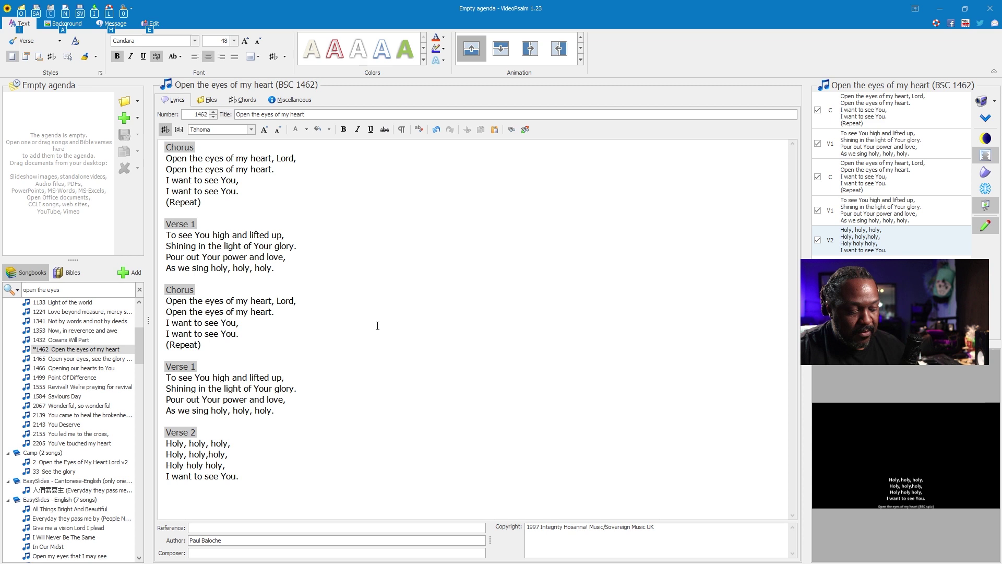
{"action": "key", "text": "alt+Tab"}
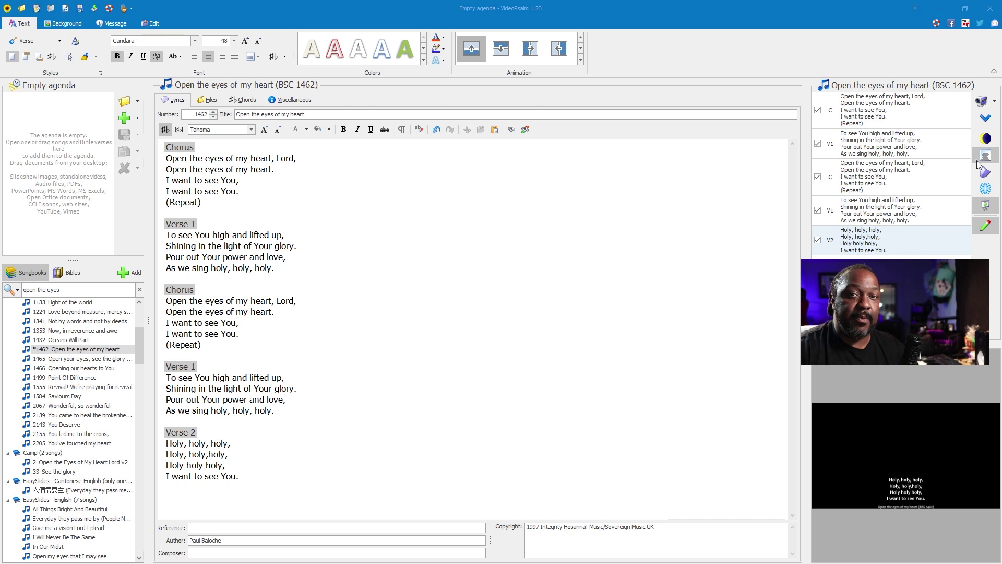
Present the first Verse 1 slide, black out the output, and switch the style level to Song.
{"action": "left_click", "coordinate": [903, 149]}
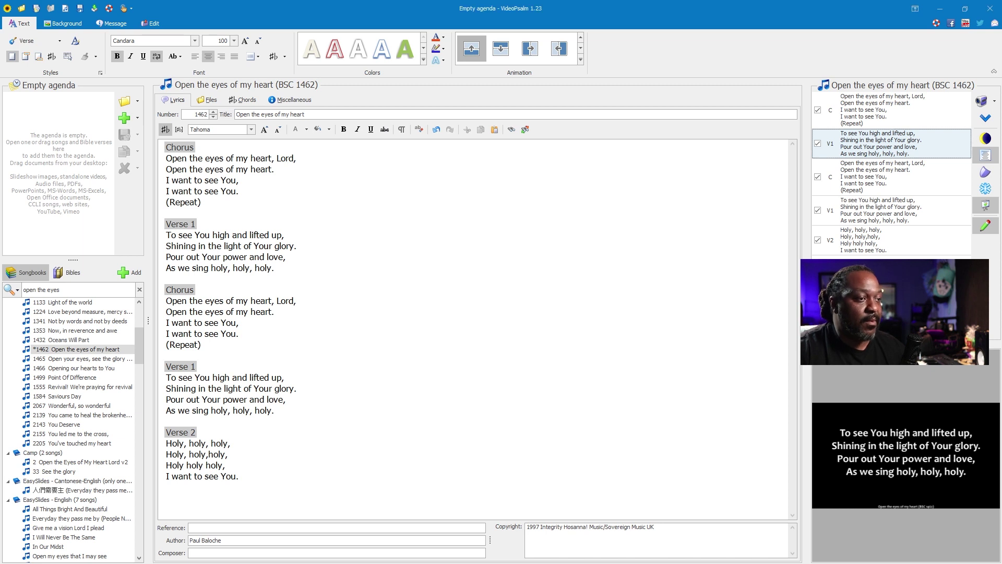
{"action": "left_click", "coordinate": [985, 139]}
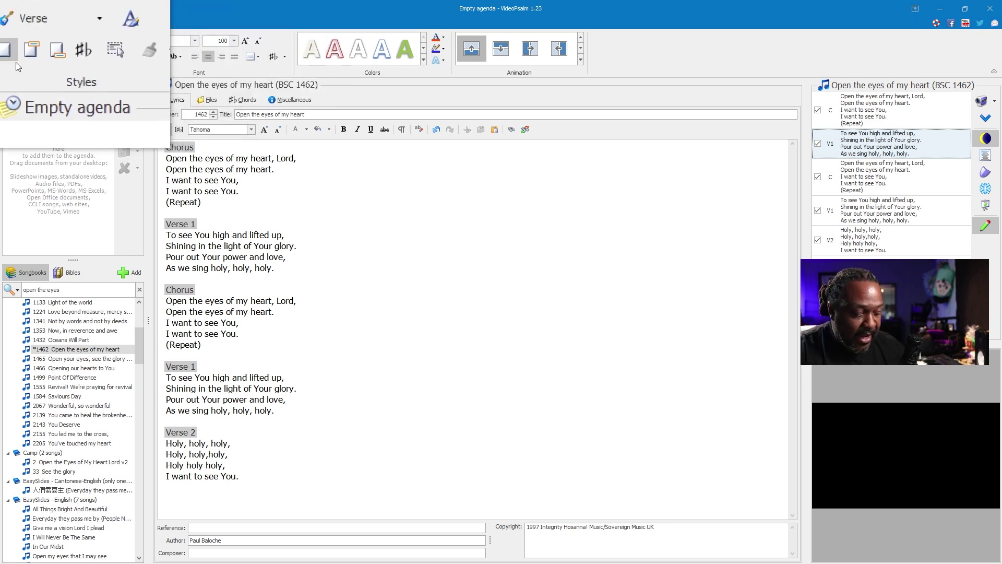
{"action": "mouse_move", "coordinate": [16, 45]}
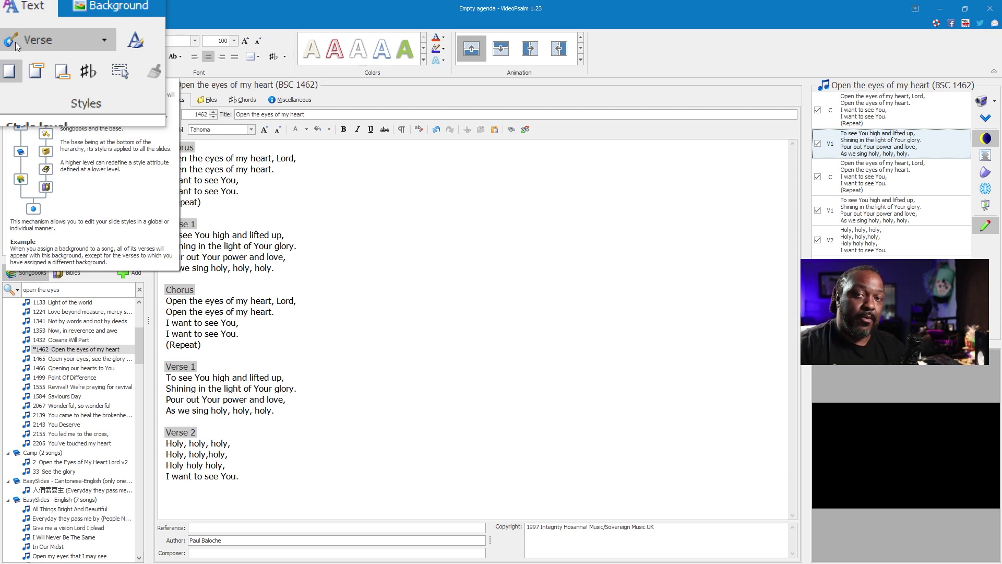
{"action": "left_click", "coordinate": [17, 46]}
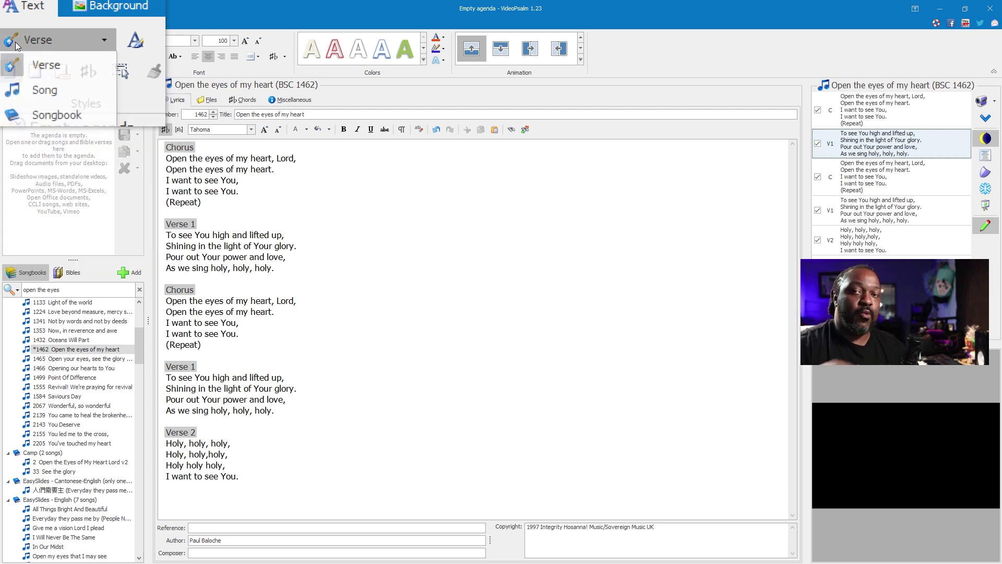
{"action": "left_click", "coordinate": [30, 67]}
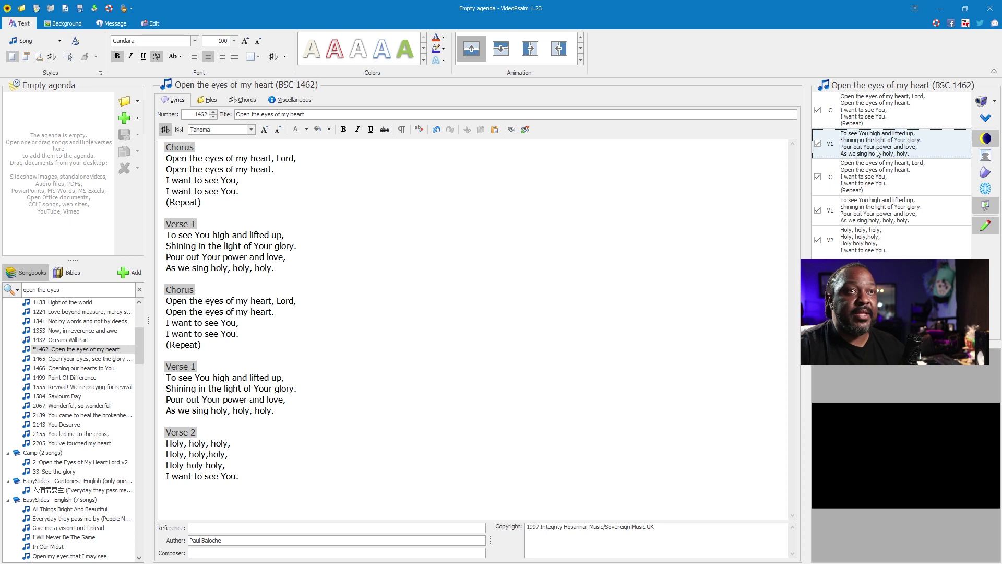
With the first chorus slide showing, set the whole song's font size to 50 and align its text to the bottom.
{"action": "left_click", "coordinate": [884, 124]}
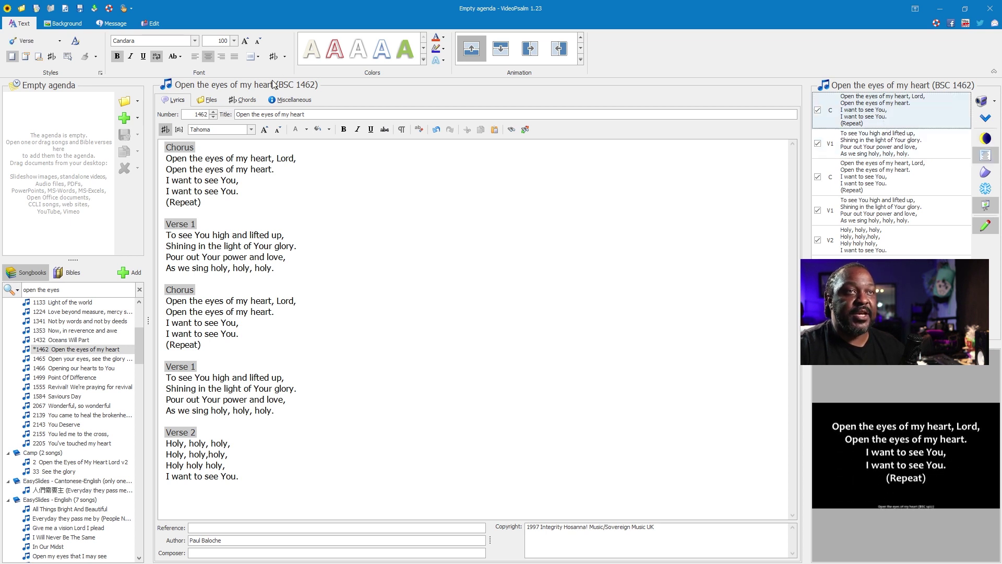
{"action": "left_click", "coordinate": [44, 42]}
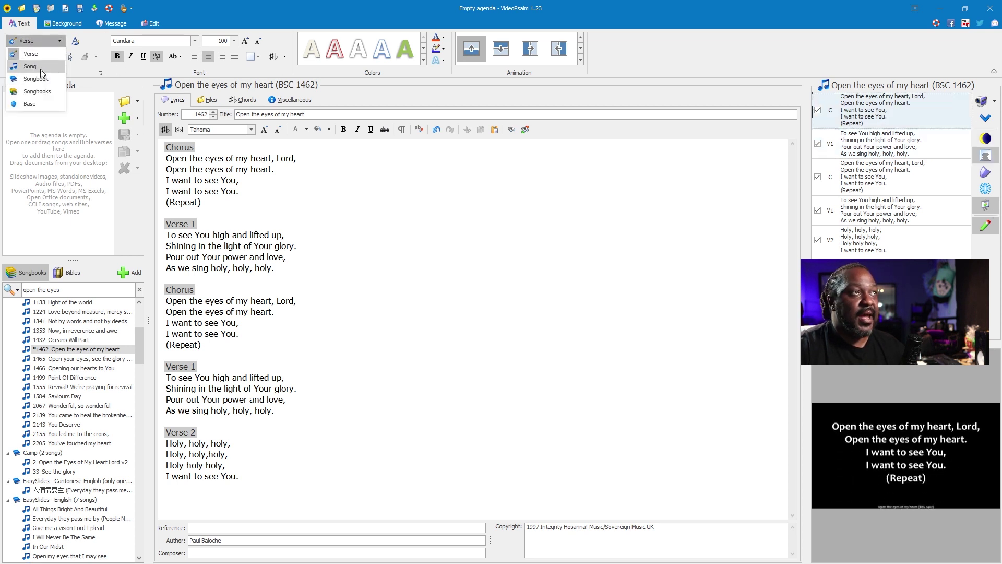
{"action": "left_click", "coordinate": [39, 69]}
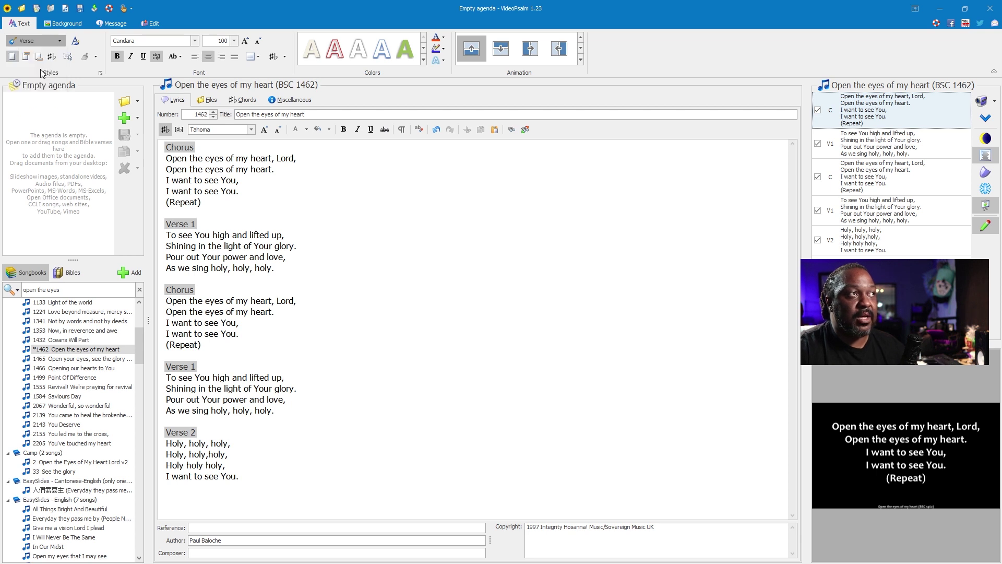
{"action": "left_click", "coordinate": [258, 40]}
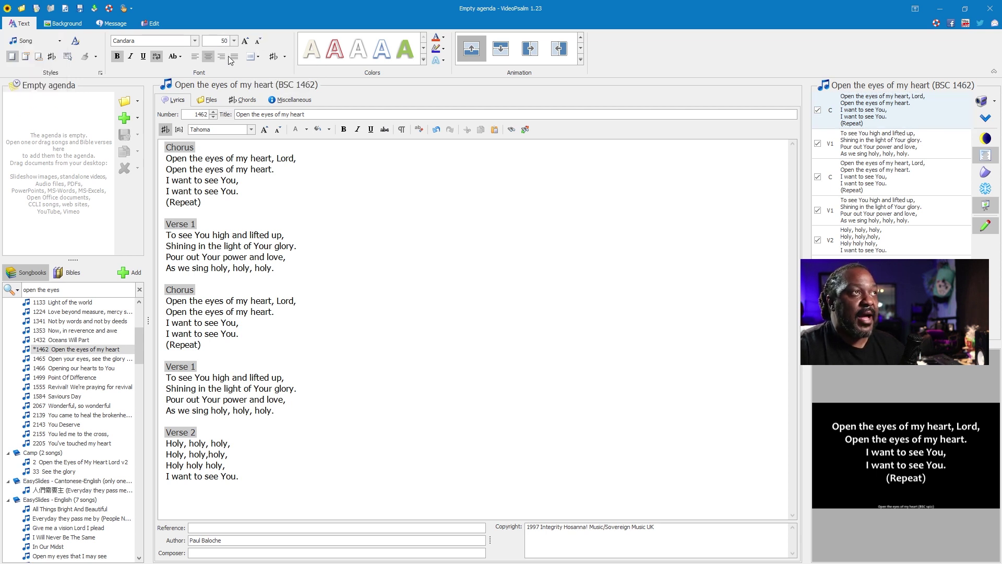
{"action": "left_click", "coordinate": [256, 56]}
{"action": "left_click", "coordinate": [263, 124]}
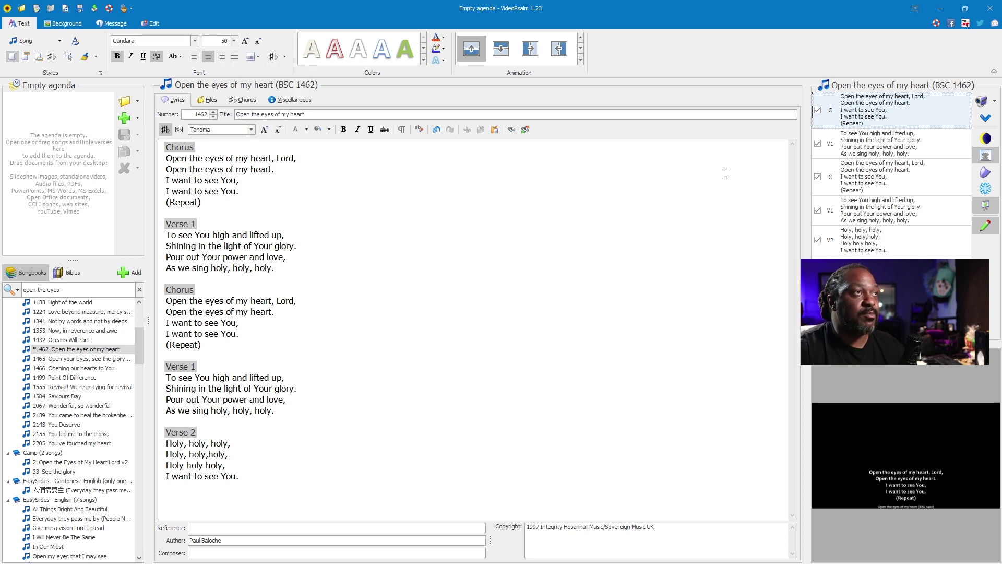
Present the chorus, Verse 1 and Verse 2 slides to check the text size and alignment on each.
{"action": "left_click", "coordinate": [859, 180]}
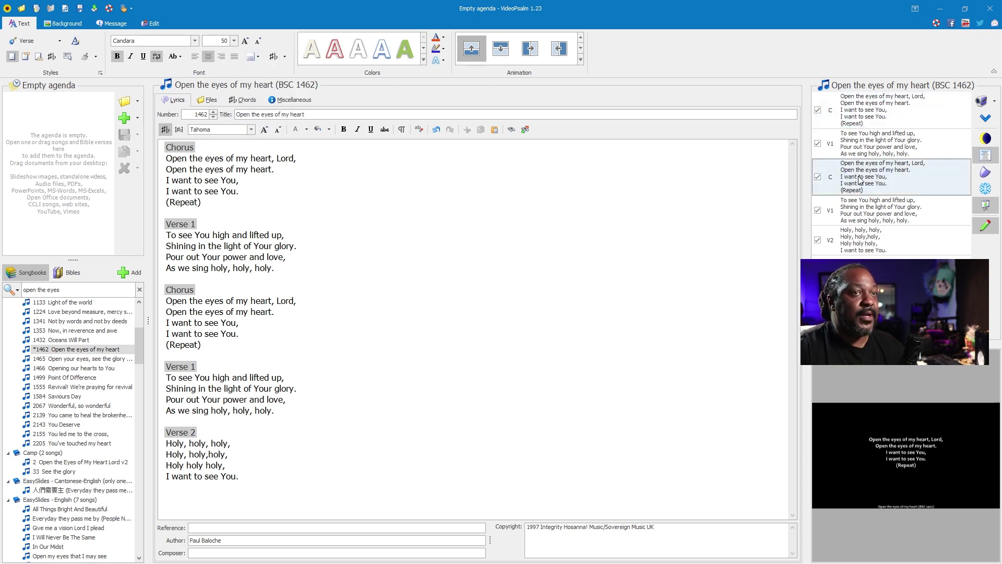
{"action": "left_click", "coordinate": [869, 143]}
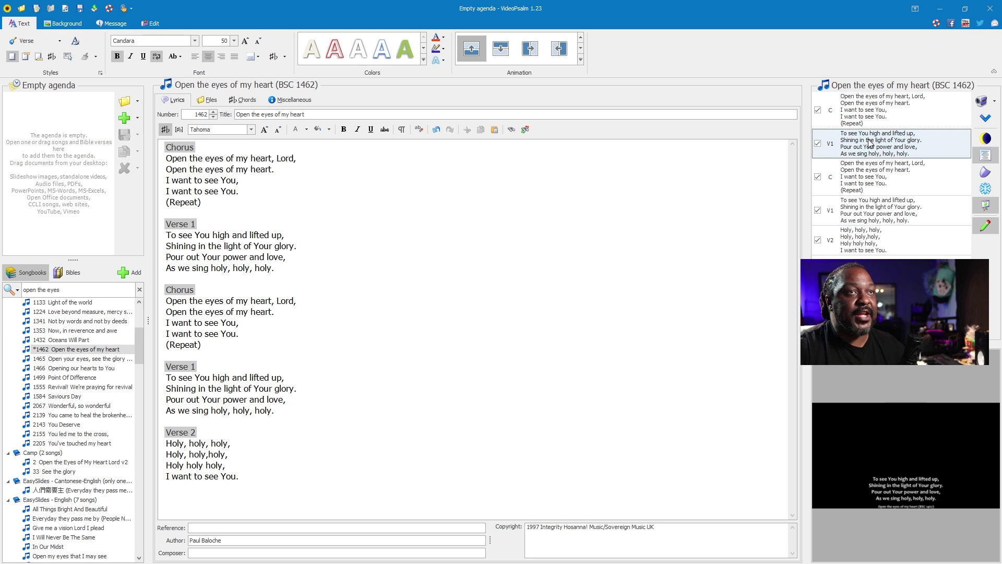
{"action": "left_click", "coordinate": [882, 111]}
{"action": "left_click", "coordinate": [879, 228]}
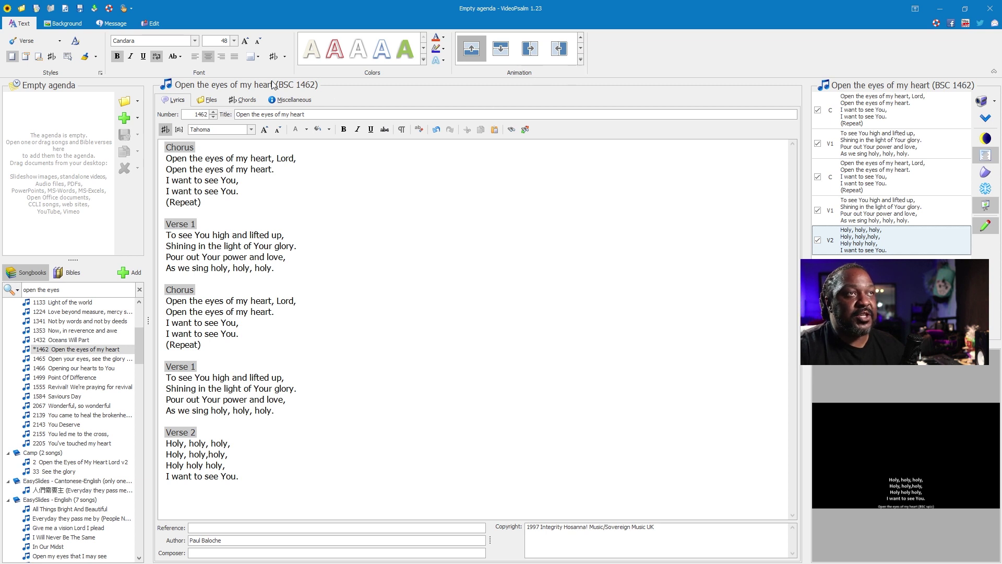
Apply the fade animation at the Song style level.
{"action": "left_click", "coordinate": [44, 41]}
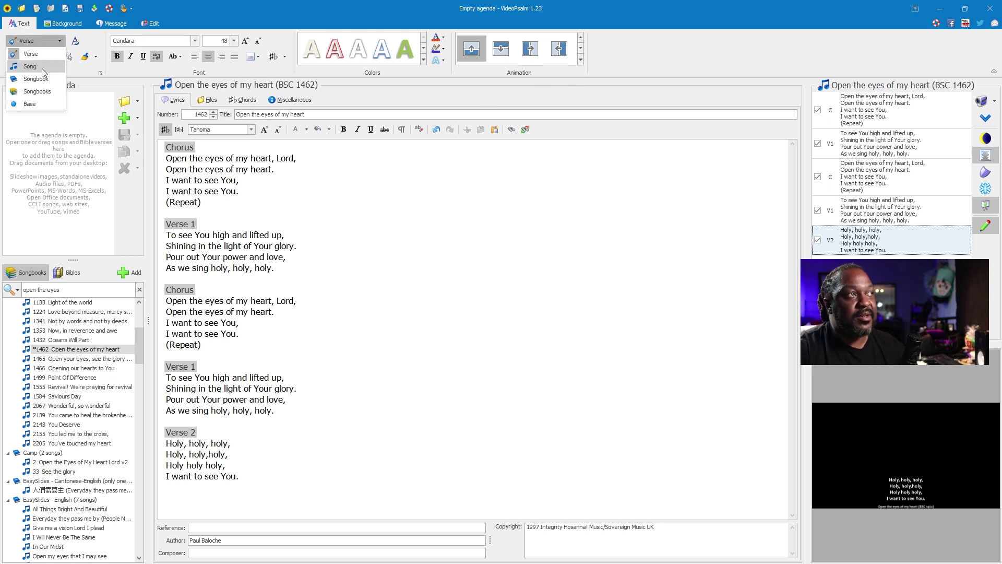
{"action": "left_click", "coordinate": [41, 67]}
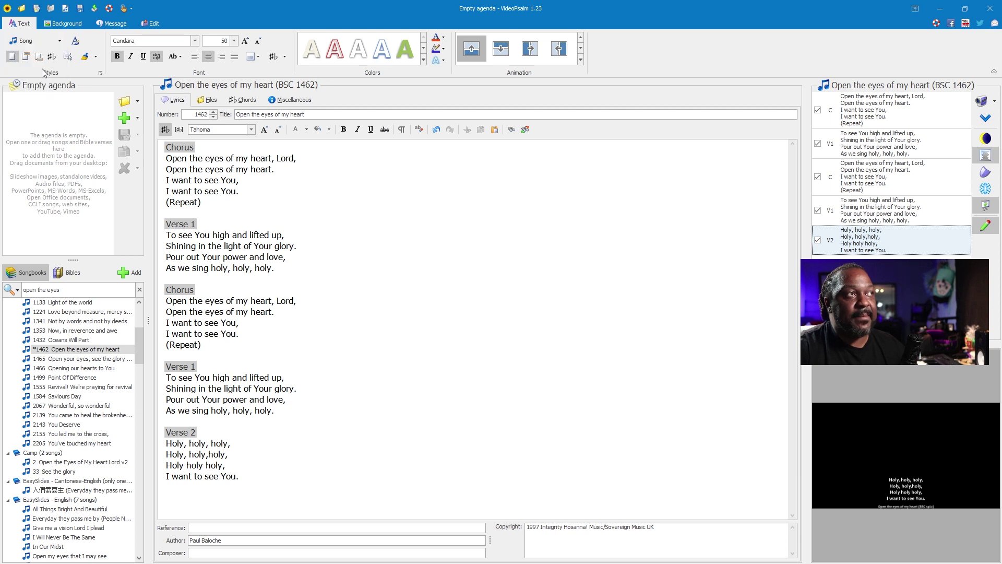
{"action": "left_click", "coordinate": [580, 59]}
{"action": "left_click", "coordinate": [497, 104]}
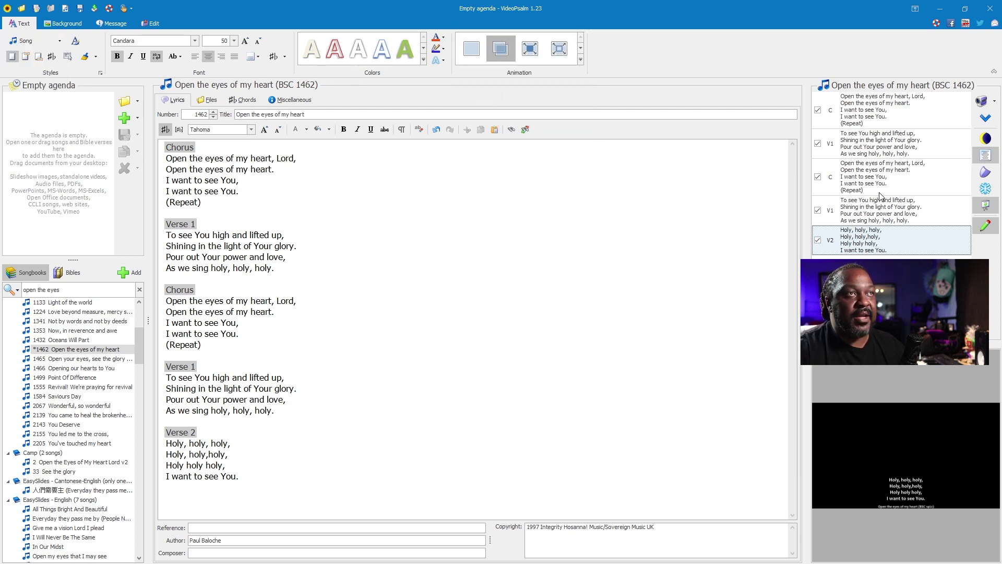
Present the chorus and verse slides in varying order to examine the transition between them.
{"action": "left_click", "coordinate": [890, 138]}
{"action": "left_click", "coordinate": [886, 119]}
{"action": "left_click", "coordinate": [890, 163]}
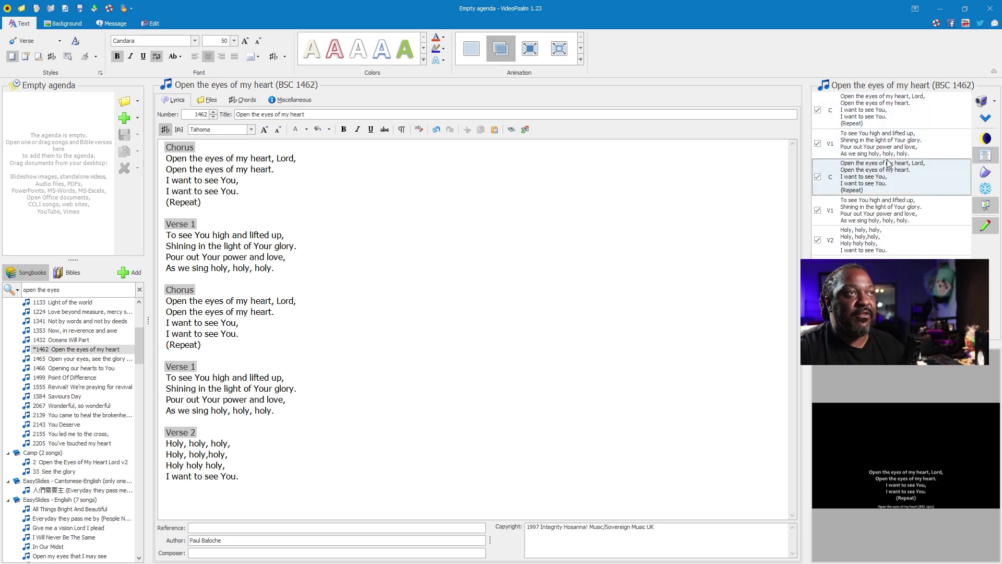
{"action": "left_click", "coordinate": [868, 215]}
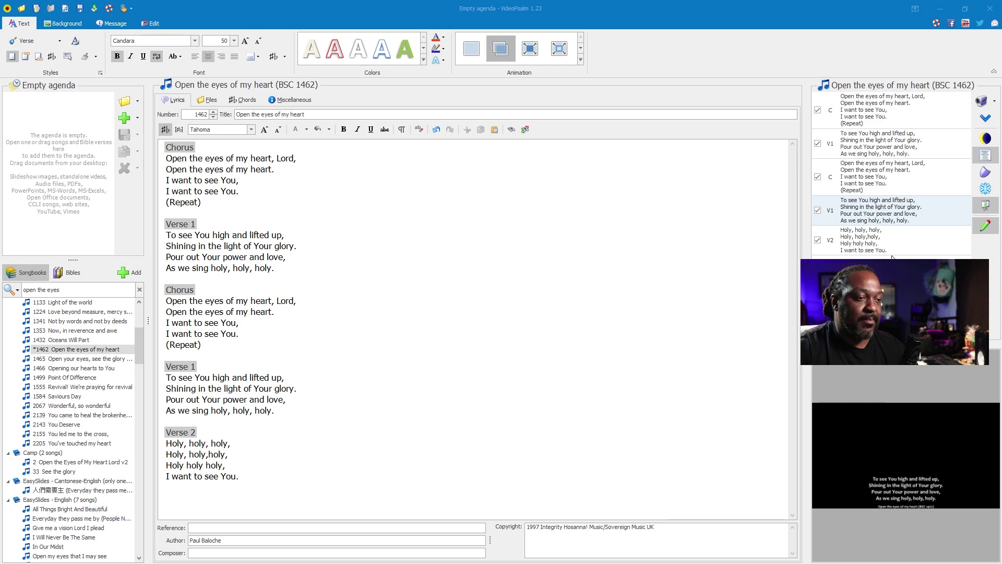
{"action": "left_click", "coordinate": [887, 244]}
{"action": "left_click", "coordinate": [889, 205]}
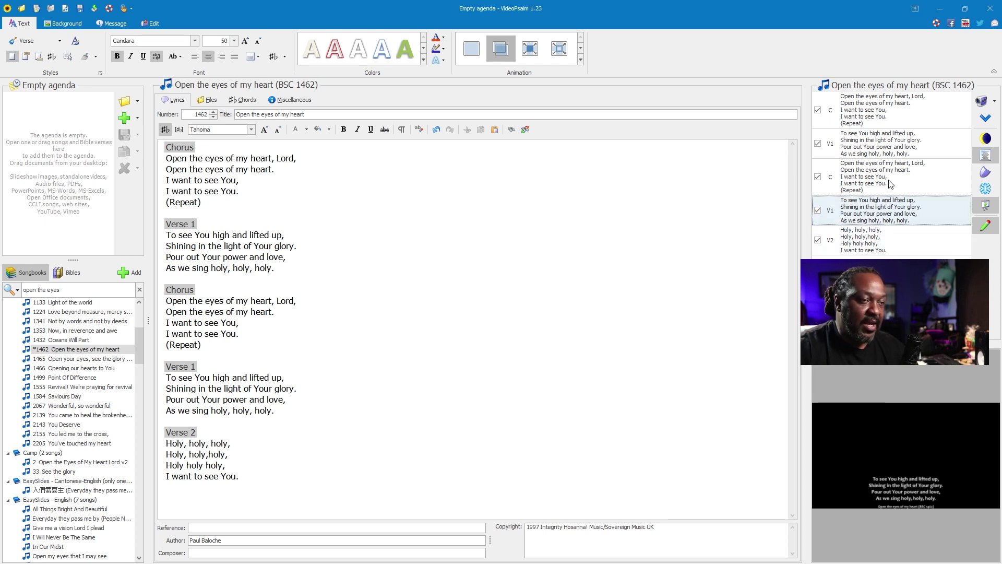
{"action": "left_click", "coordinate": [891, 180]}
{"action": "left_click", "coordinate": [891, 147]}
{"action": "left_click", "coordinate": [889, 107]}
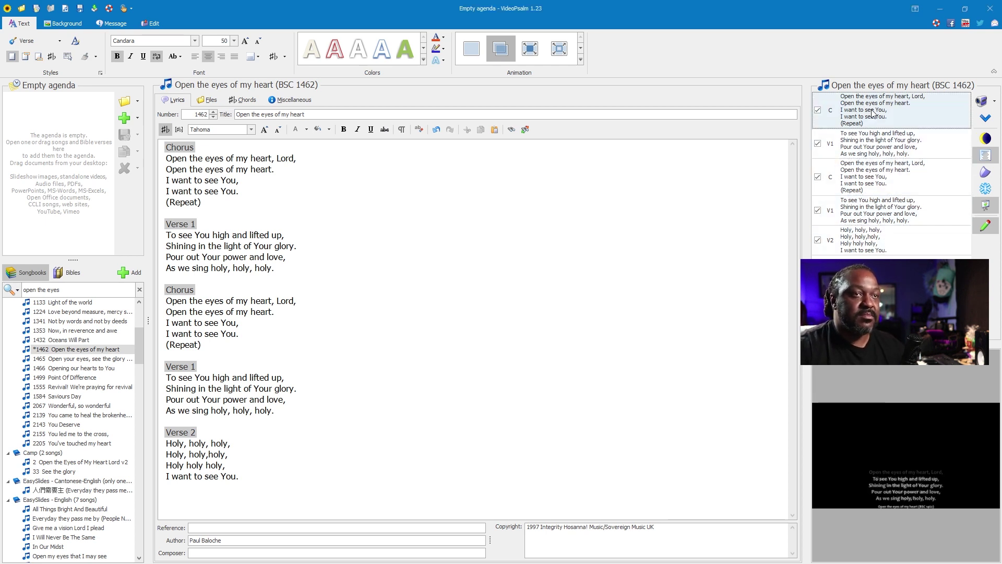
{"action": "left_click", "coordinate": [890, 238]}
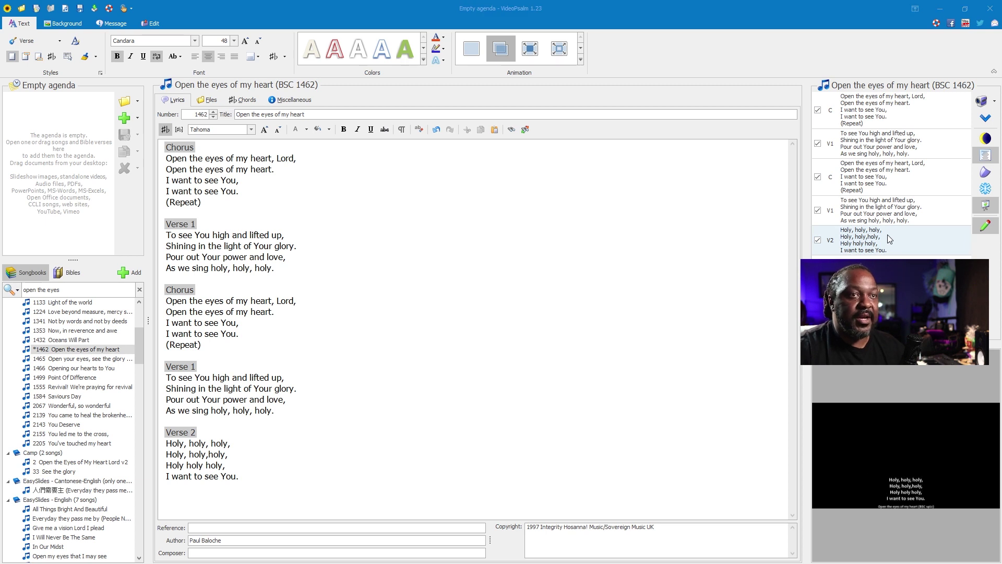
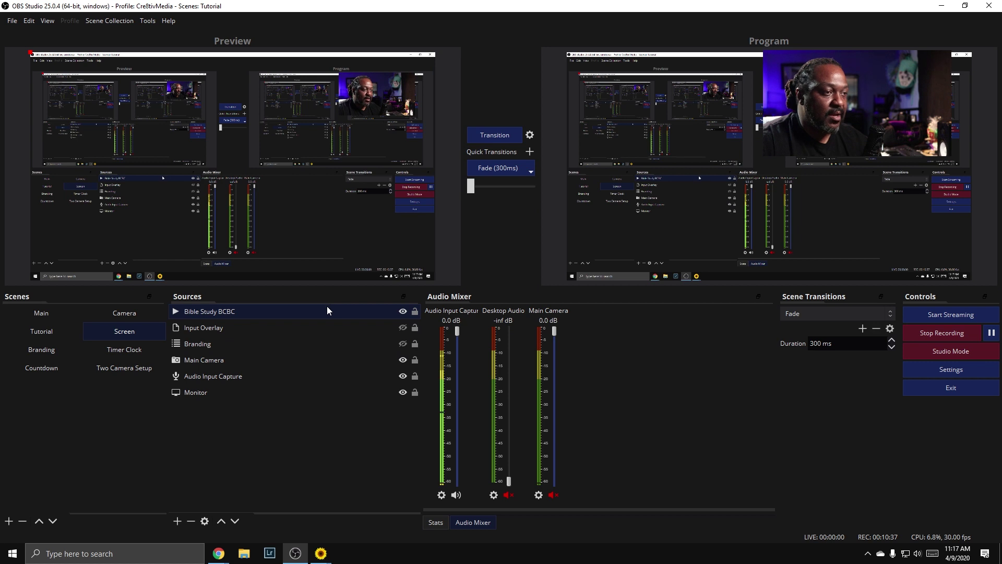
Review the properties of the Bible Study BCBC media source and accept them as they are.
{"action": "right_click", "coordinate": [323, 311]}
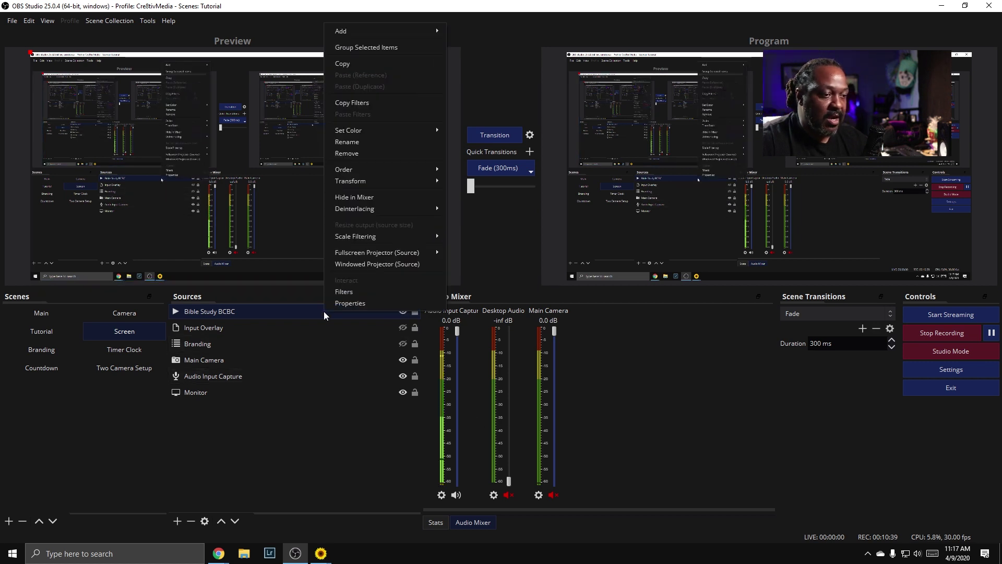
{"action": "left_click", "coordinate": [333, 307]}
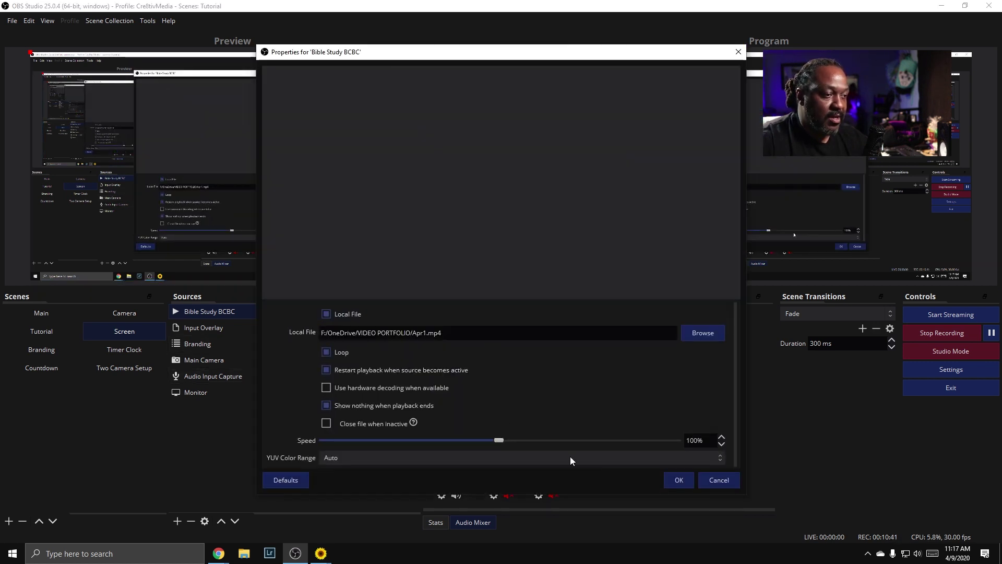
{"action": "left_click", "coordinate": [690, 480]}
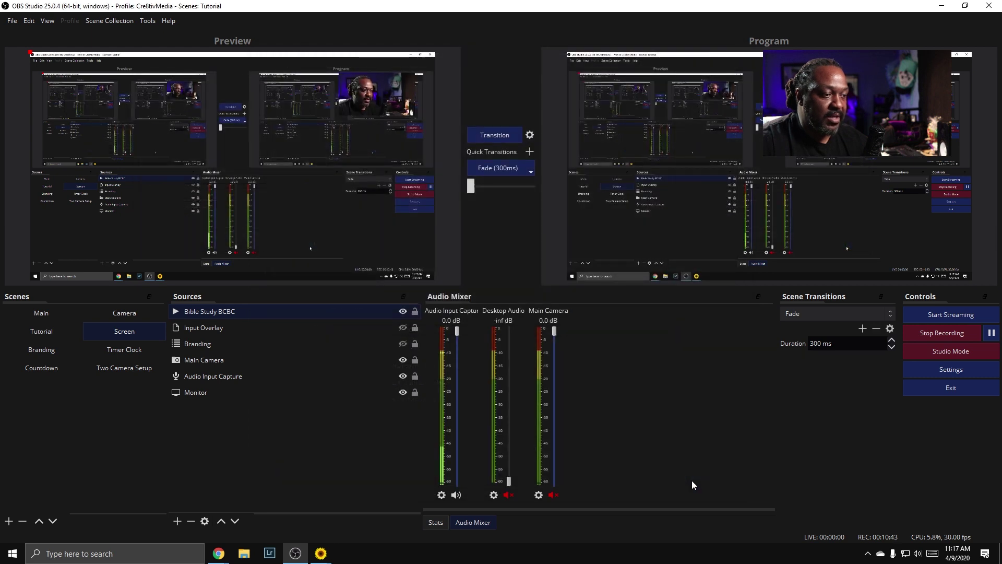
Move the Bible Study BCBC source below Main Camera, transition it to program, and take it off program again with the source hidden.
{"action": "left_click_drag", "start_coordinate": [261, 312], "coordinate": [261, 370]}
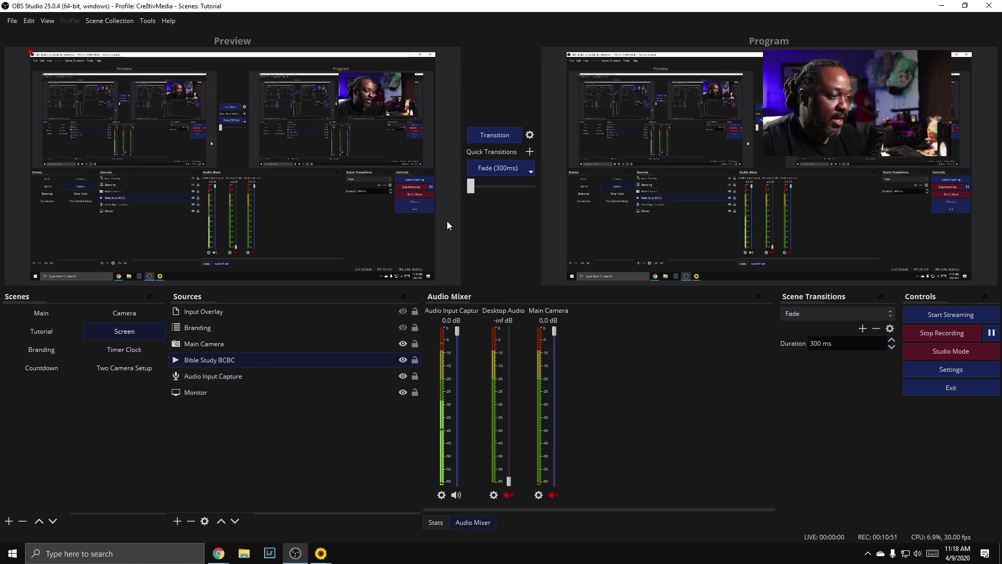
{"action": "left_click", "coordinate": [493, 135]}
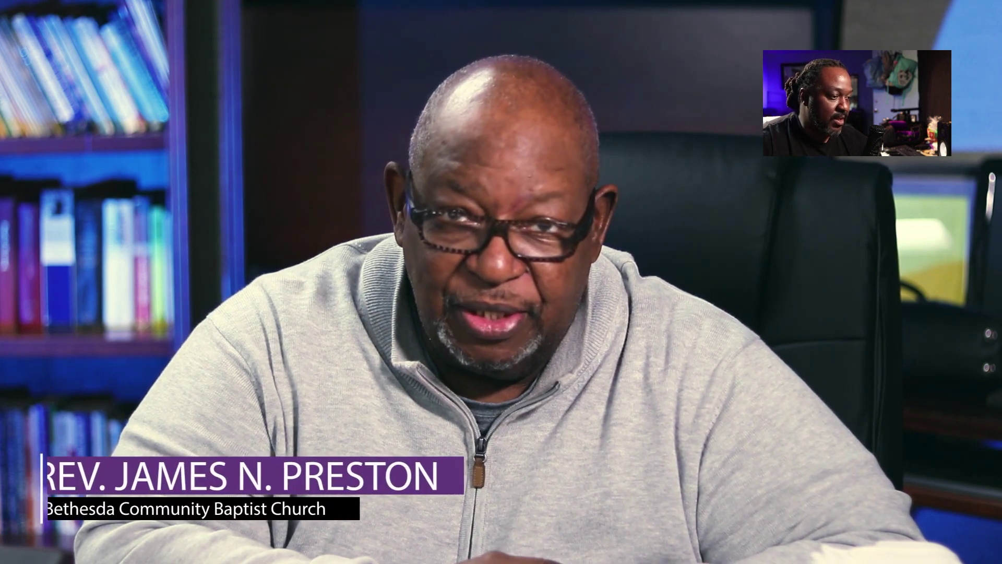
{"action": "left_click", "coordinate": [493, 136]}
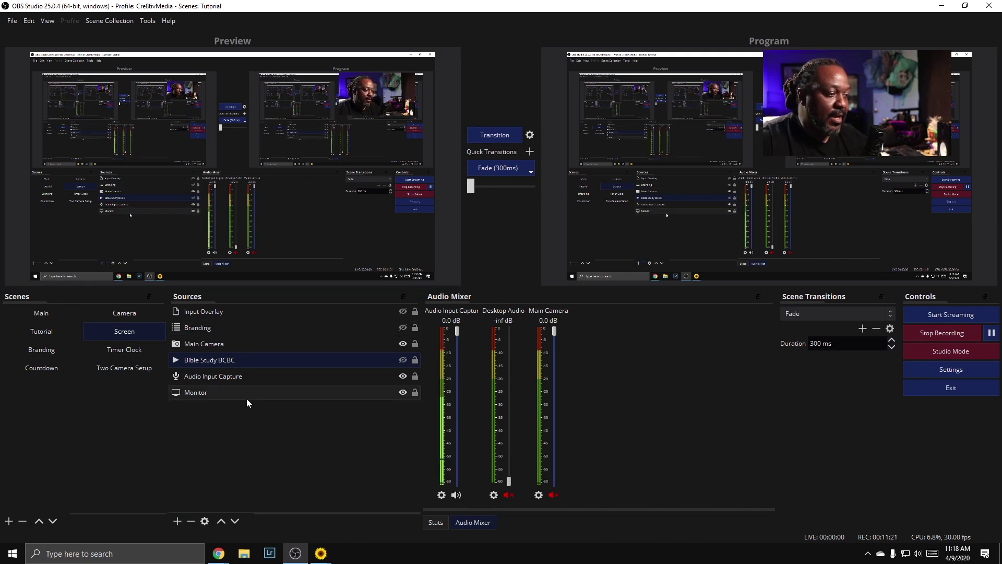
Add a Display Capture source named Second Screen that captures Display 2: 1920x1080 @ 0,-1080.
{"action": "left_click", "coordinate": [177, 521]}
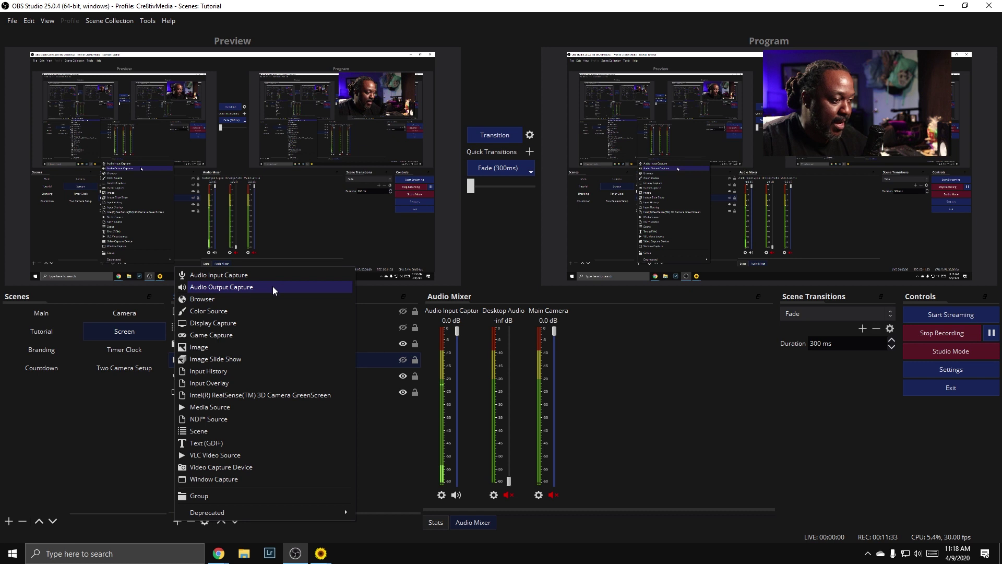
{"action": "left_click", "coordinate": [259, 325]}
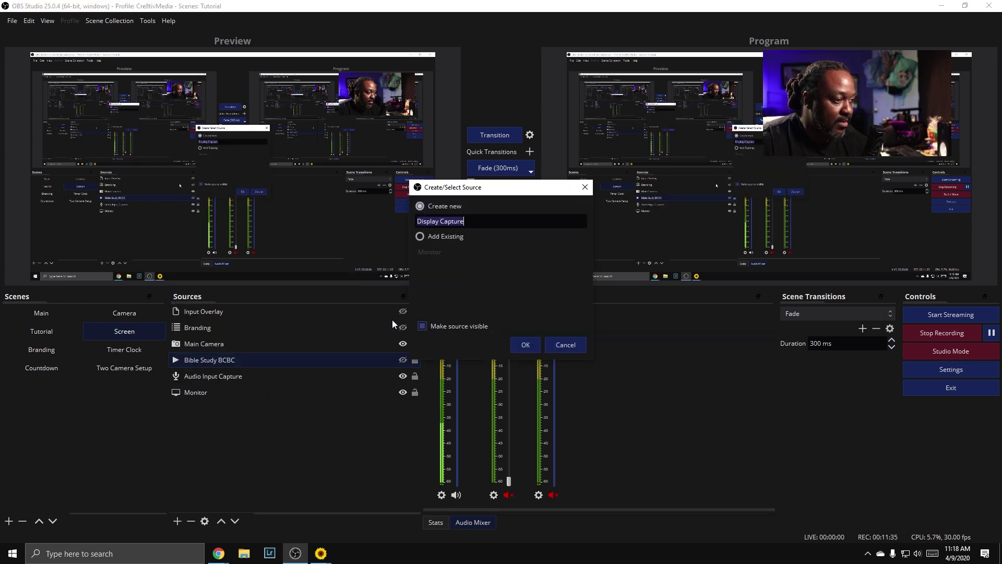
{"action": "type", "text": "Second Screen"}
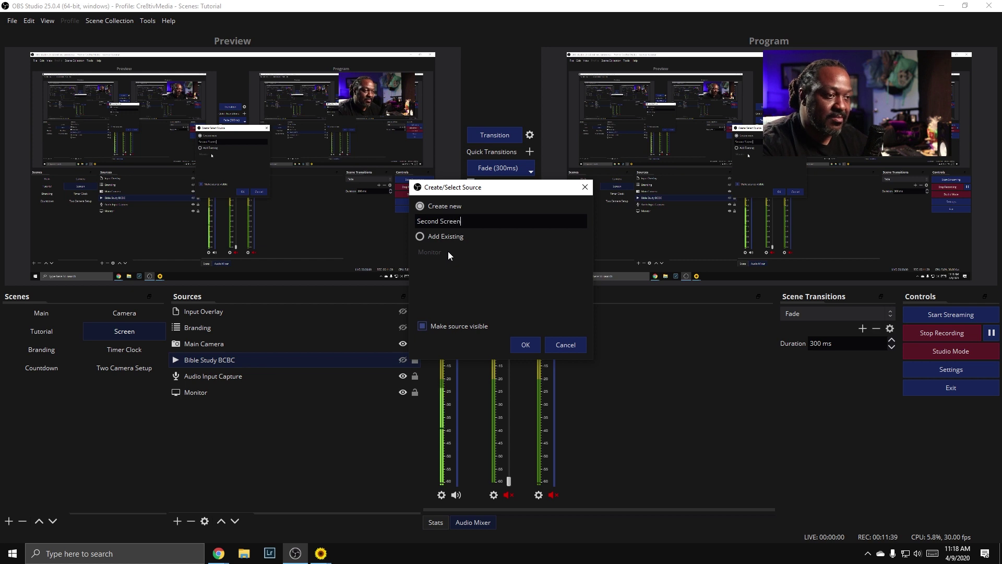
{"action": "key", "text": "Return"}
{"action": "left_click", "coordinate": [412, 406]}
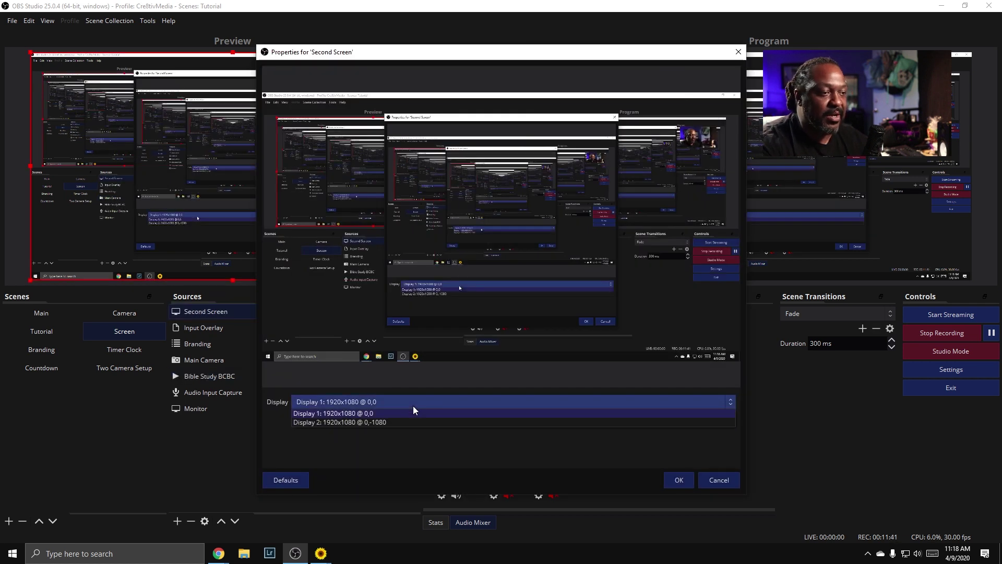
{"action": "left_click", "coordinate": [405, 423]}
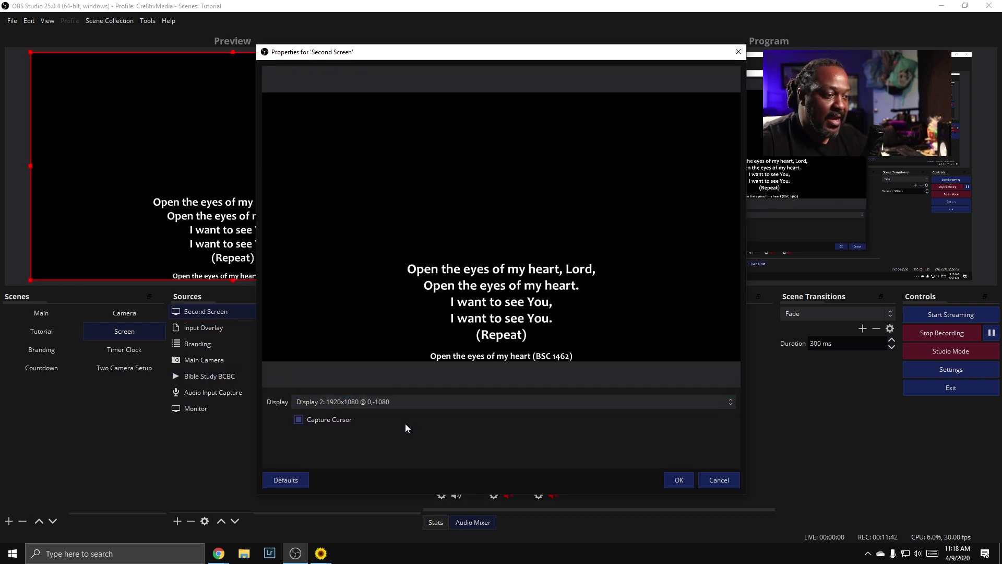
{"action": "left_click", "coordinate": [682, 480]}
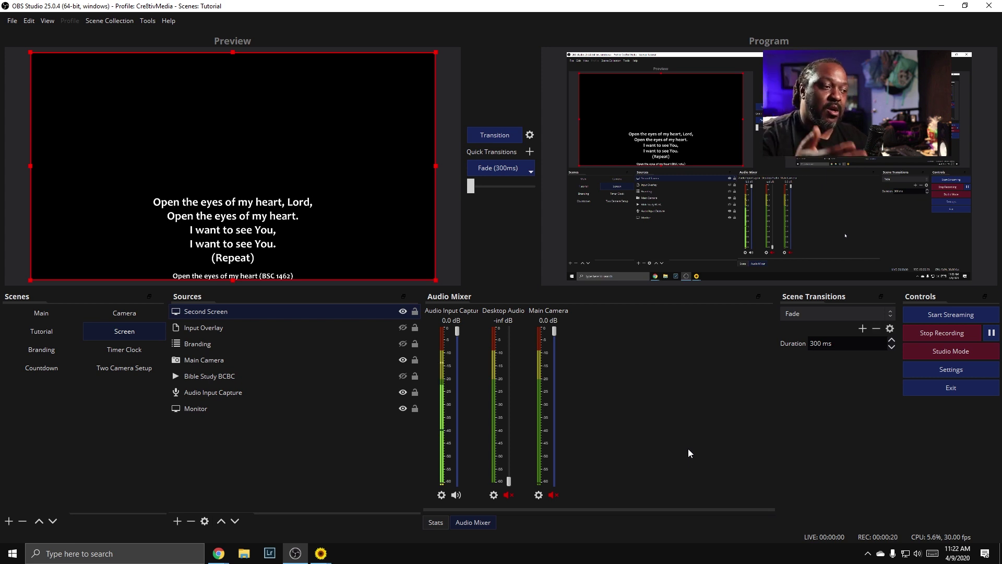
Apply a Luma Key filter with its default name and settings to the Second Screen source.
{"action": "right_click", "coordinate": [305, 306]}
{"action": "left_click", "coordinate": [326, 290]}
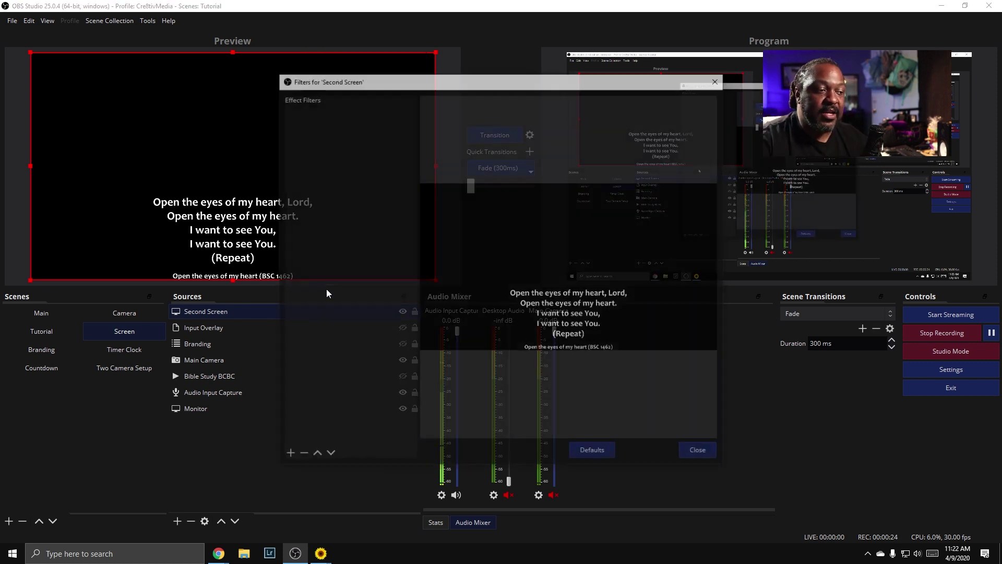
{"action": "left_click", "coordinate": [288, 455]}
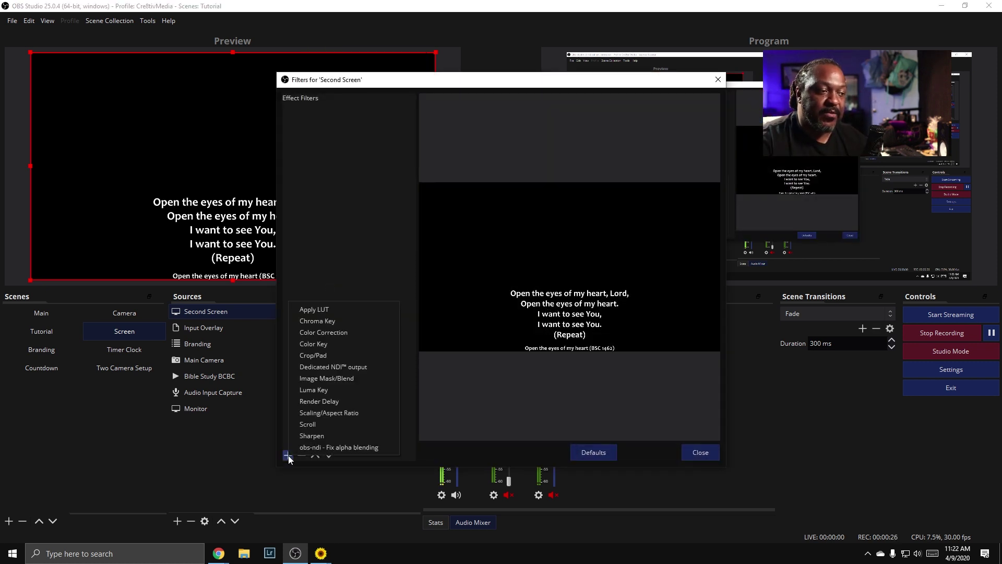
{"action": "left_click", "coordinate": [327, 390]}
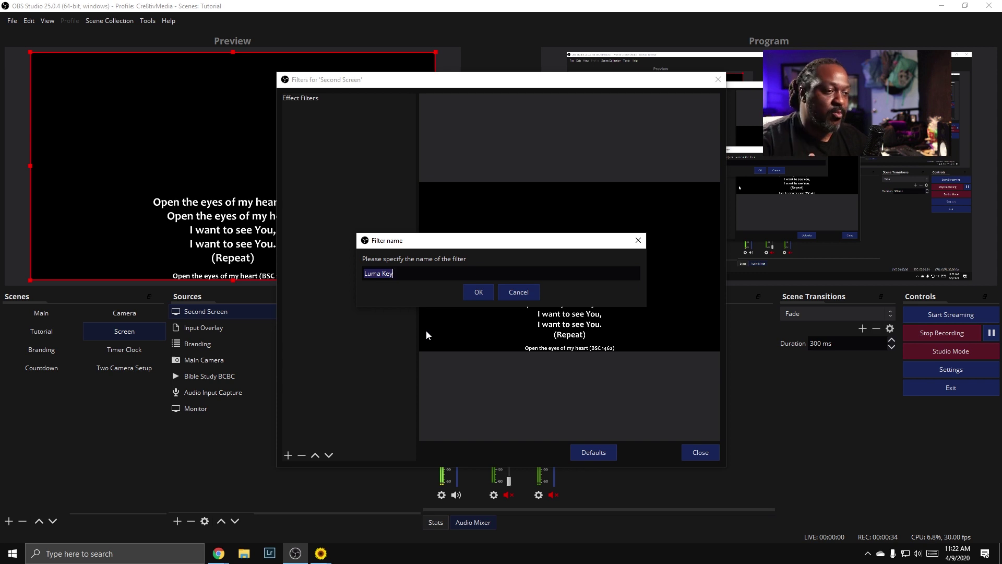
{"action": "left_click", "coordinate": [472, 292]}
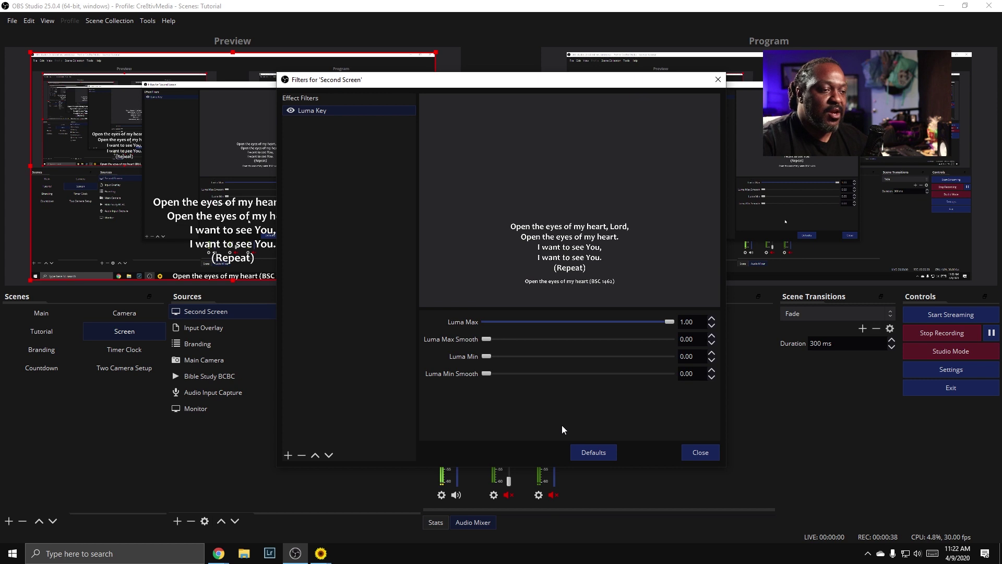
{"action": "left_click", "coordinate": [702, 452]}
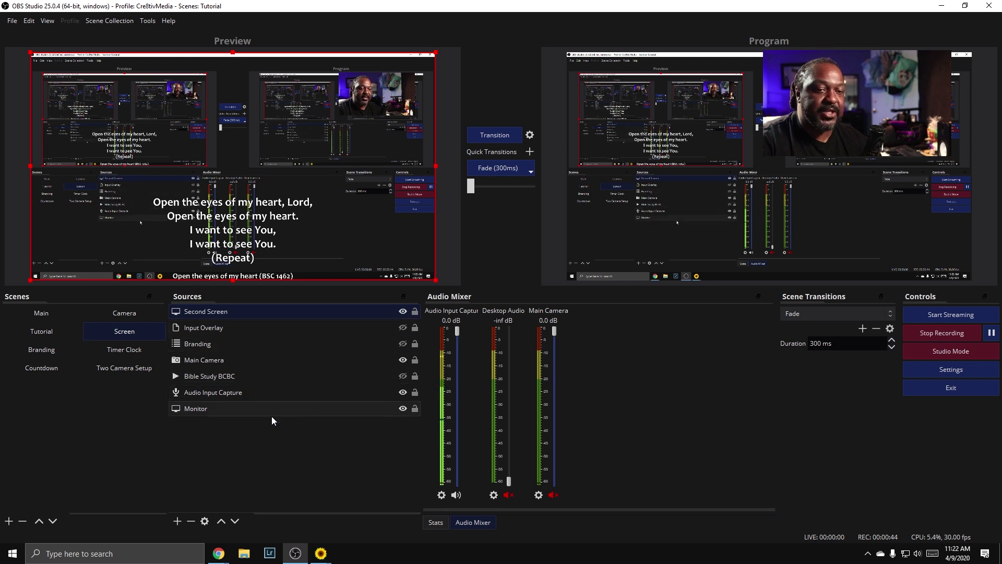
Add the existing color source Black to the Screen scene.
{"action": "left_click", "coordinate": [178, 520]}
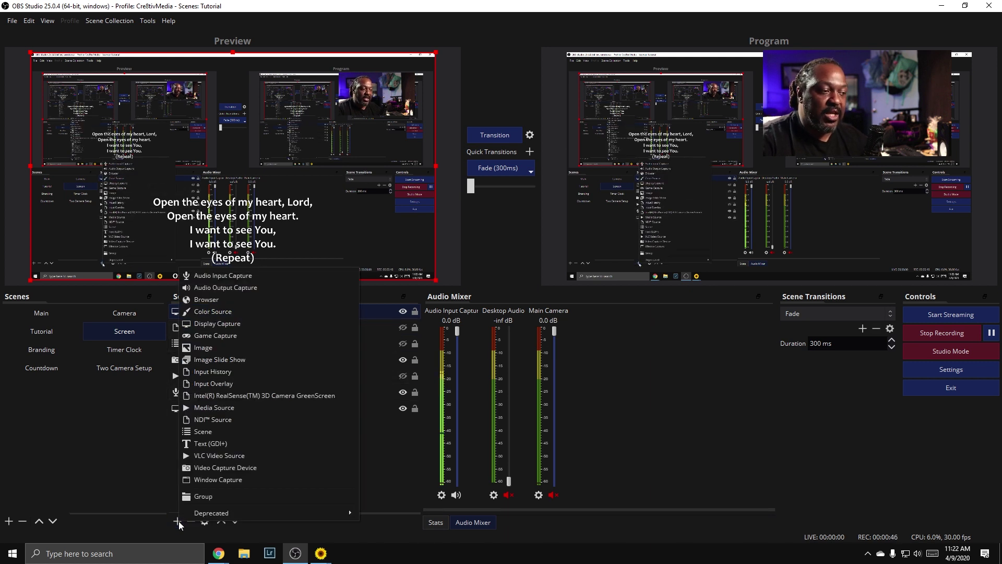
{"action": "left_click", "coordinate": [240, 313]}
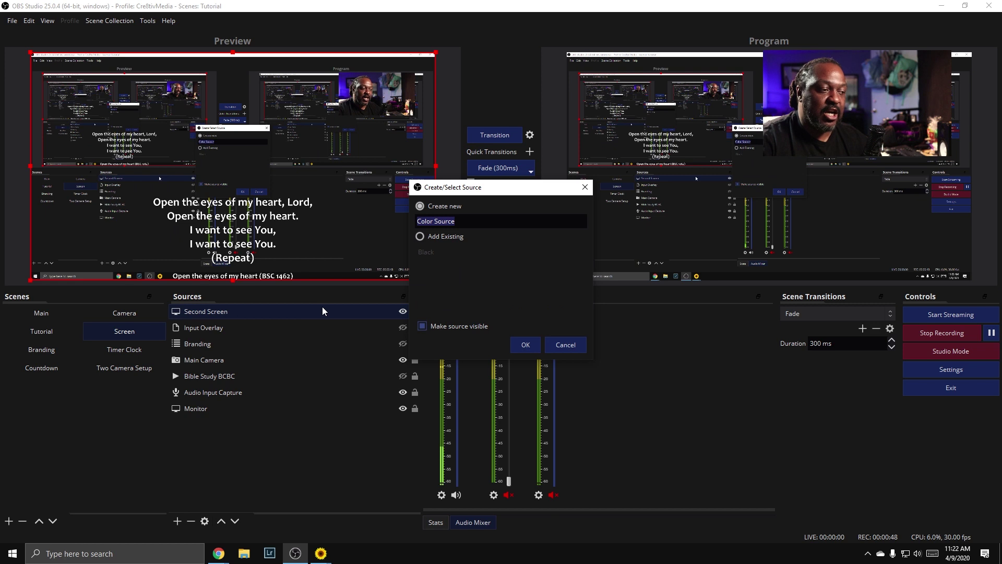
{"action": "left_click", "coordinate": [426, 238]}
{"action": "left_click", "coordinate": [426, 251]}
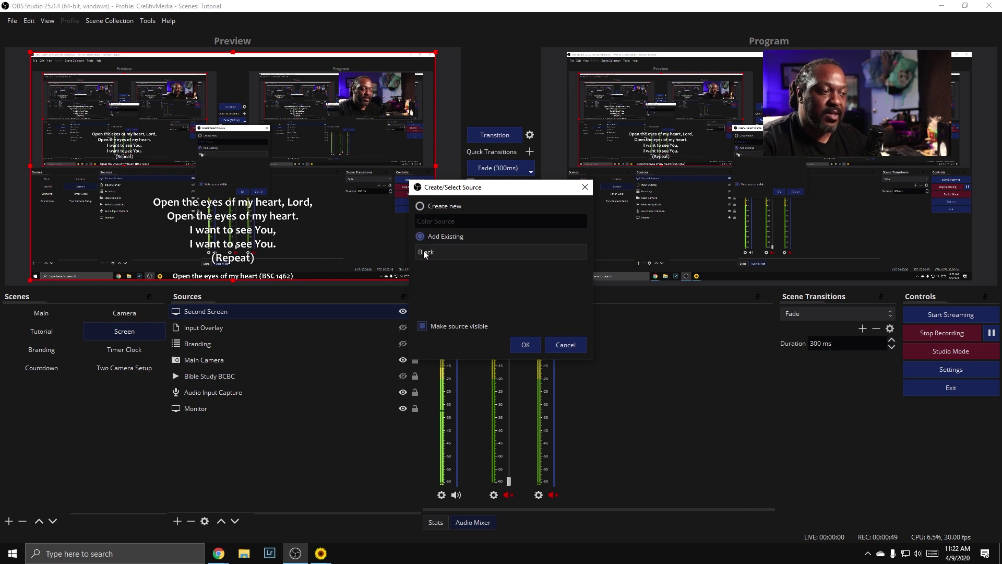
{"action": "left_click", "coordinate": [530, 346]}
Stretch the Black source across the frame, place it over the lower part behind the lyrics, and order it below Second Screen.
{"action": "left_click_drag", "start_coordinate": [115, 94], "coordinate": [313, 123]}
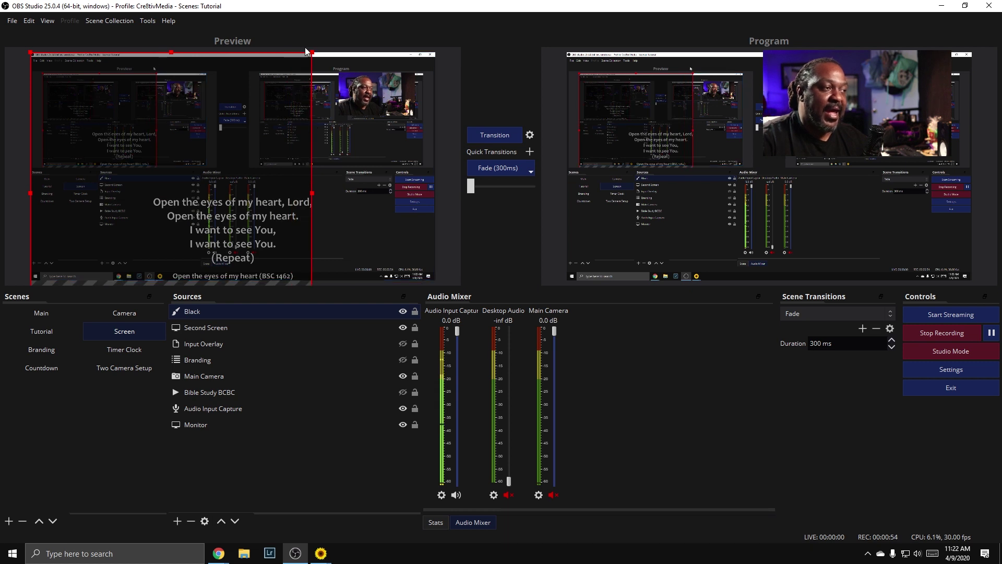
{"action": "left_click_drag", "start_coordinate": [312, 54], "coordinate": [445, 154]}
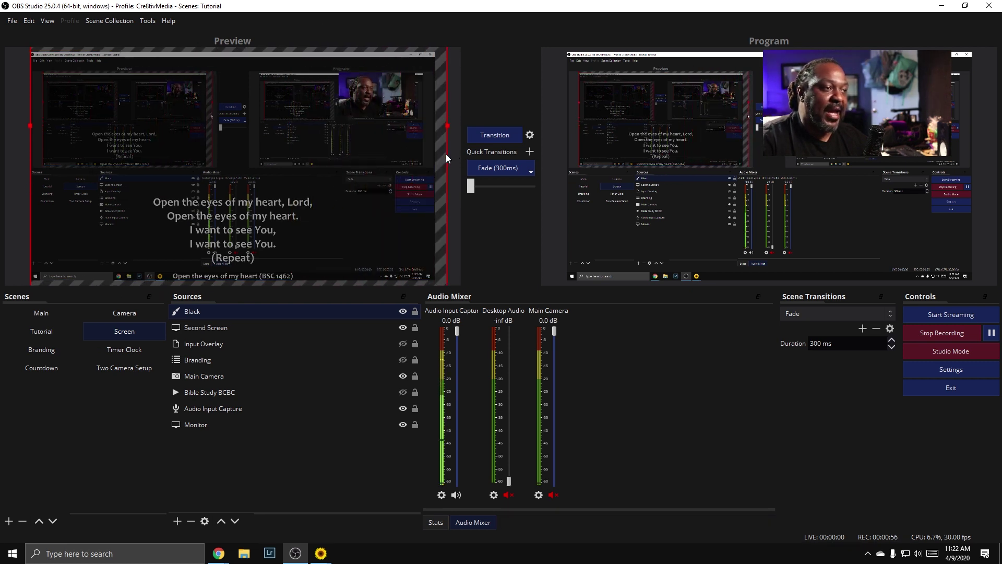
{"action": "left_click_drag", "start_coordinate": [311, 137], "coordinate": [294, 274]}
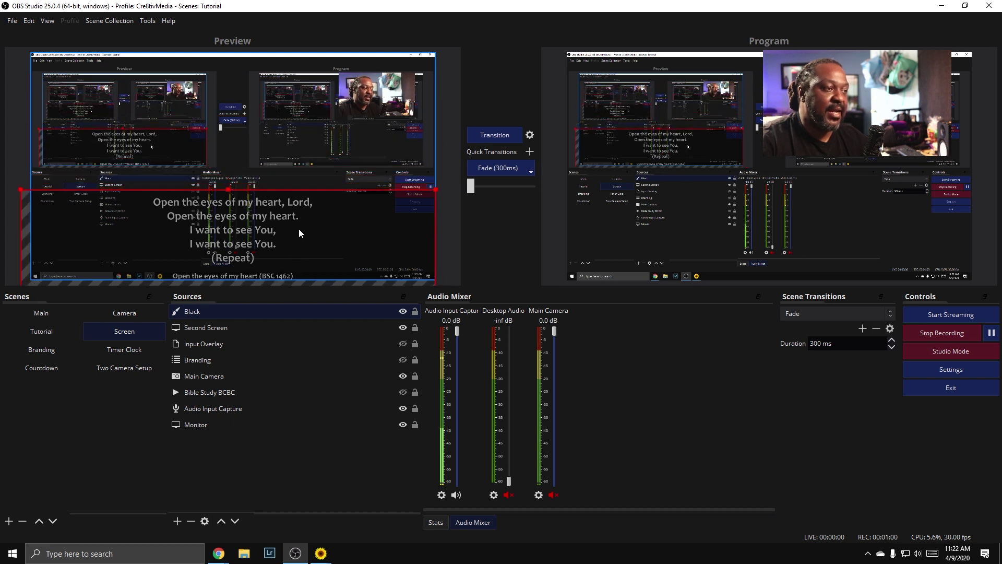
{"action": "left_click_drag", "start_coordinate": [262, 317], "coordinate": [259, 334]}
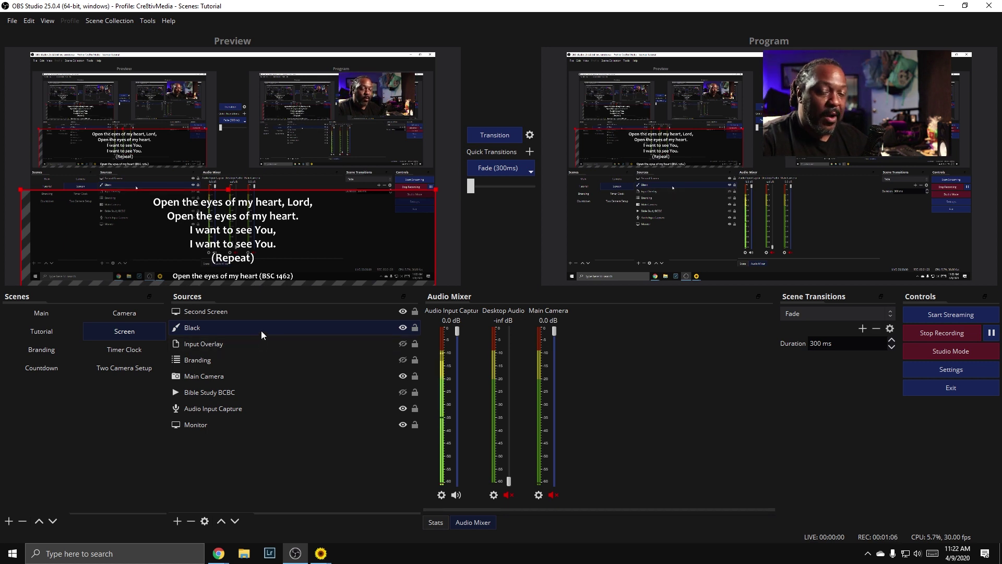
In the Black source's Color Correction filter, try full opacity and set the opacity to 52.
{"action": "right_click", "coordinate": [261, 330]}
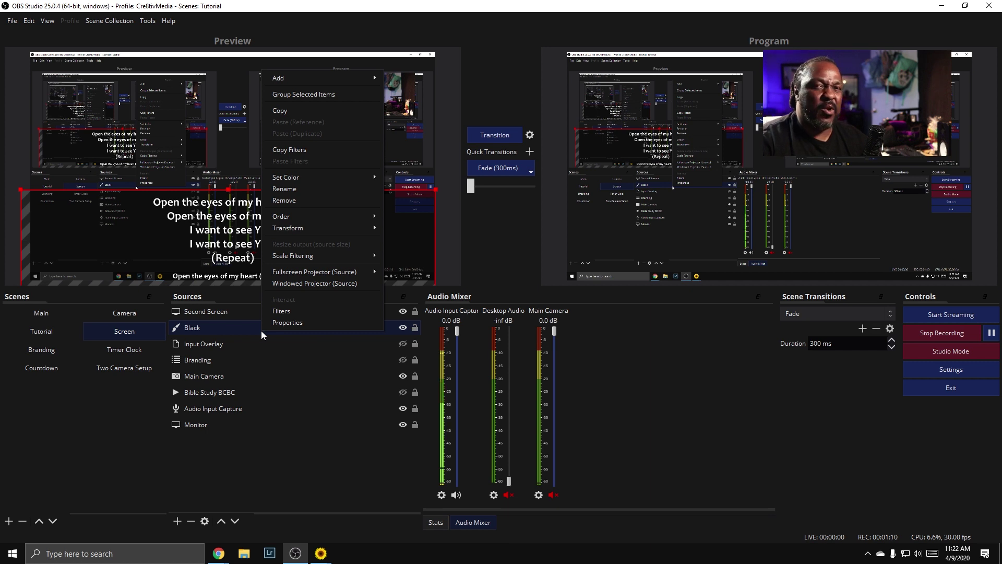
{"action": "left_click", "coordinate": [296, 311]}
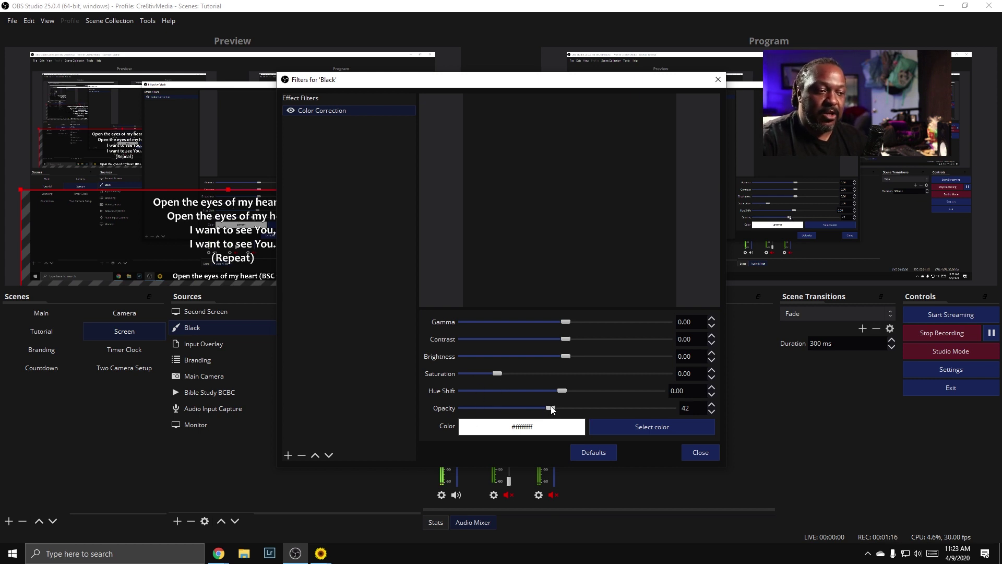
{"action": "left_click_drag", "start_coordinate": [551, 408], "coordinate": [714, 414]}
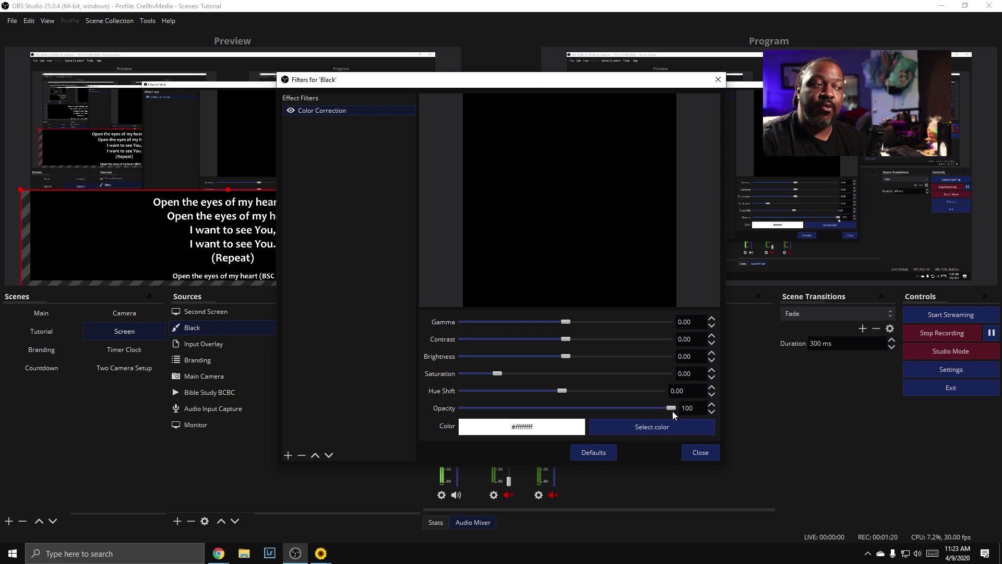
{"action": "left_click_drag", "start_coordinate": [673, 410], "coordinate": [579, 419]}
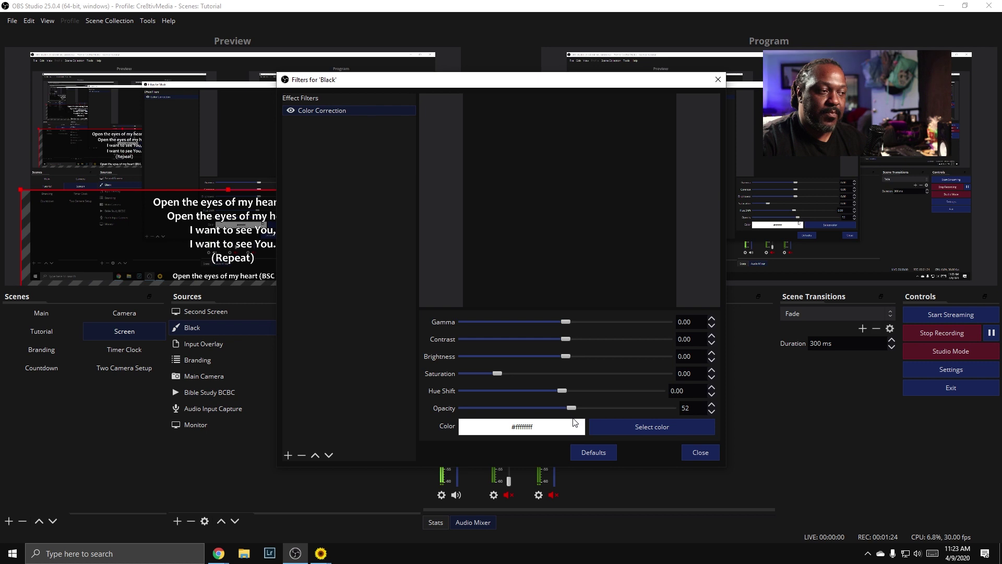
{"action": "left_click", "coordinate": [690, 453]}
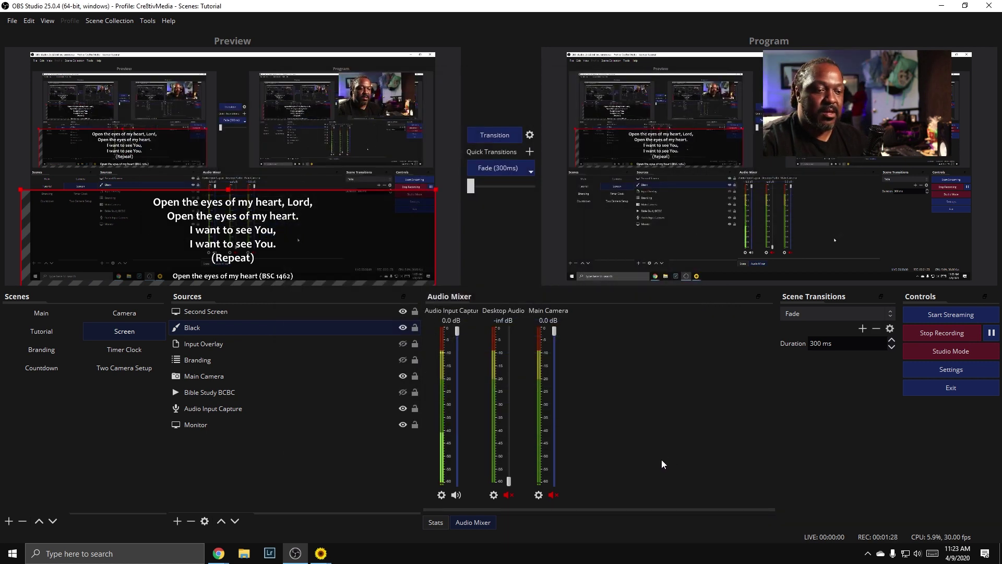
Transition the lyrics and dark backing to program, and bring the Bible Study BCBC video live beneath them.
{"action": "left_click", "coordinate": [499, 134]}
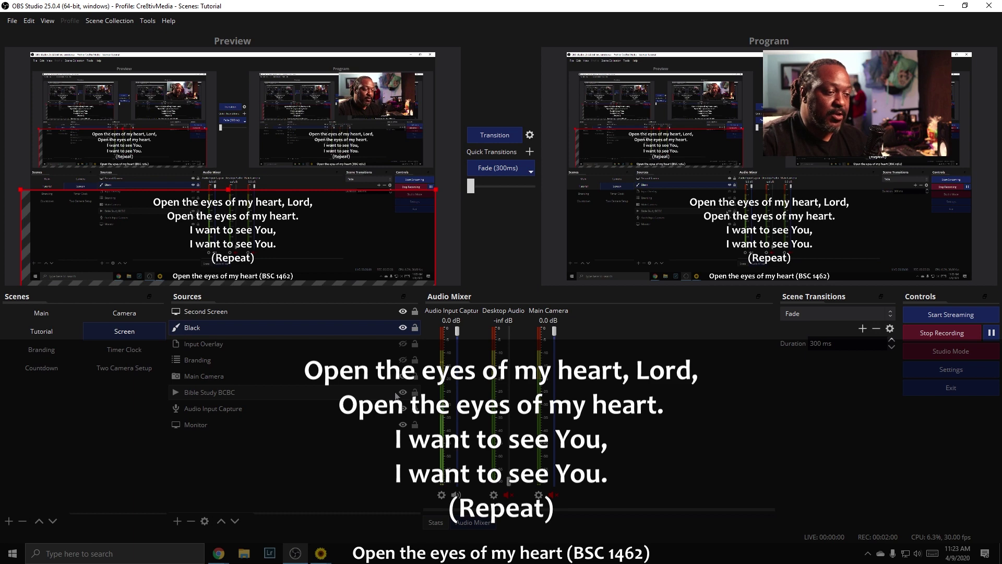
{"action": "left_click", "coordinate": [493, 135]}
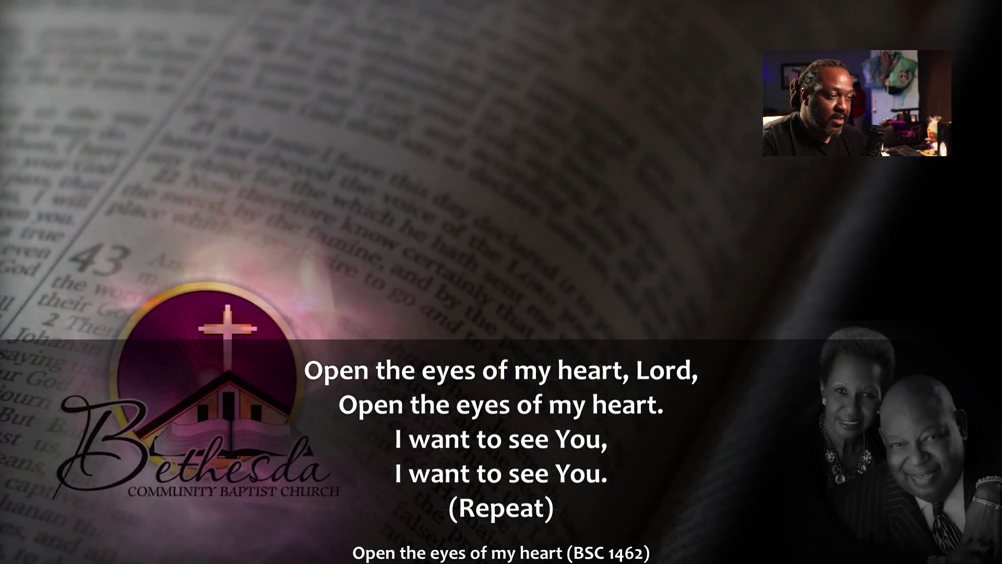